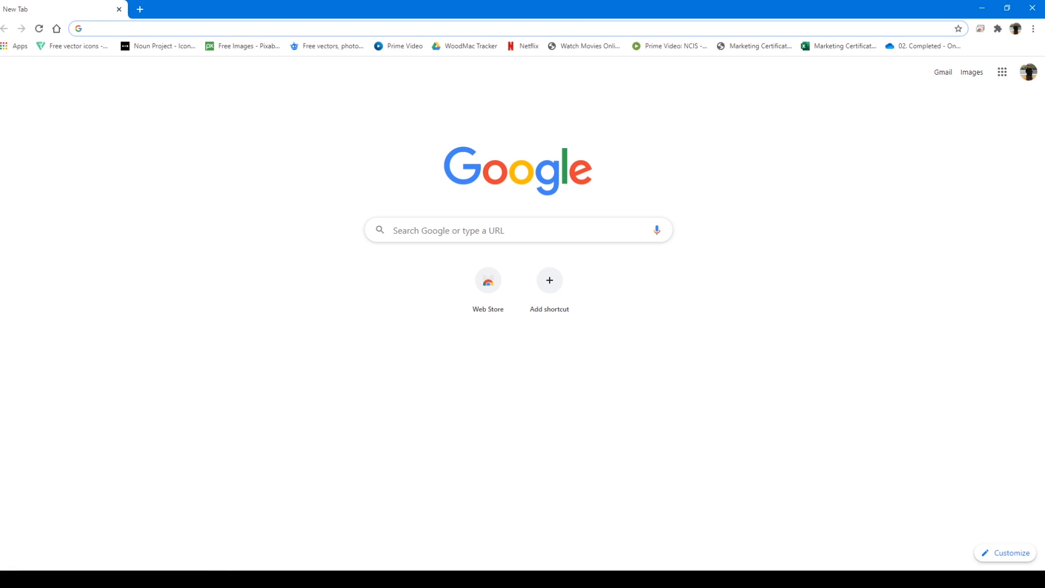
Search the web for "moldova" and open the country's location in Google Maps
type("moldova")
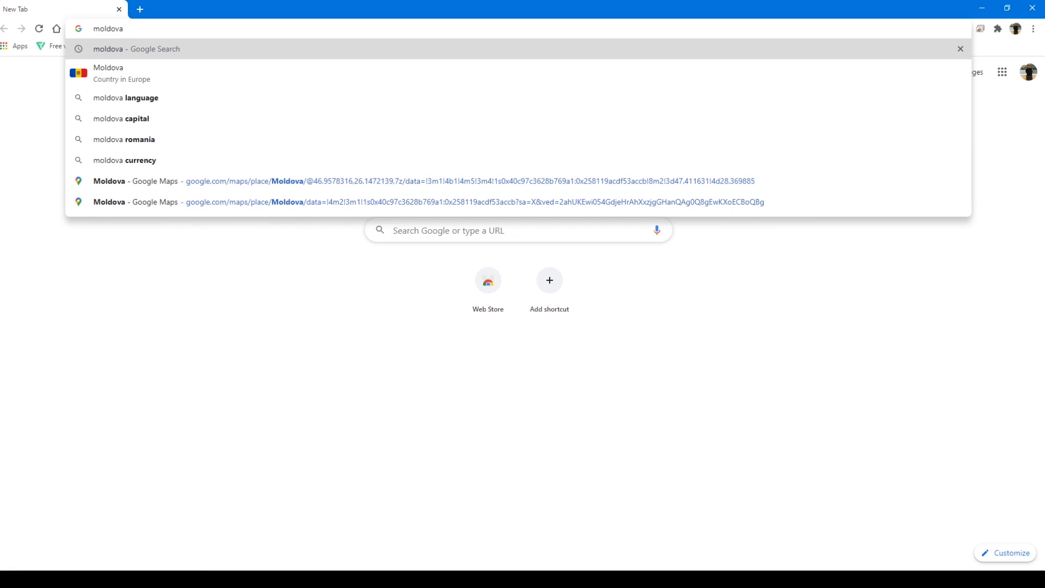
key("Return")
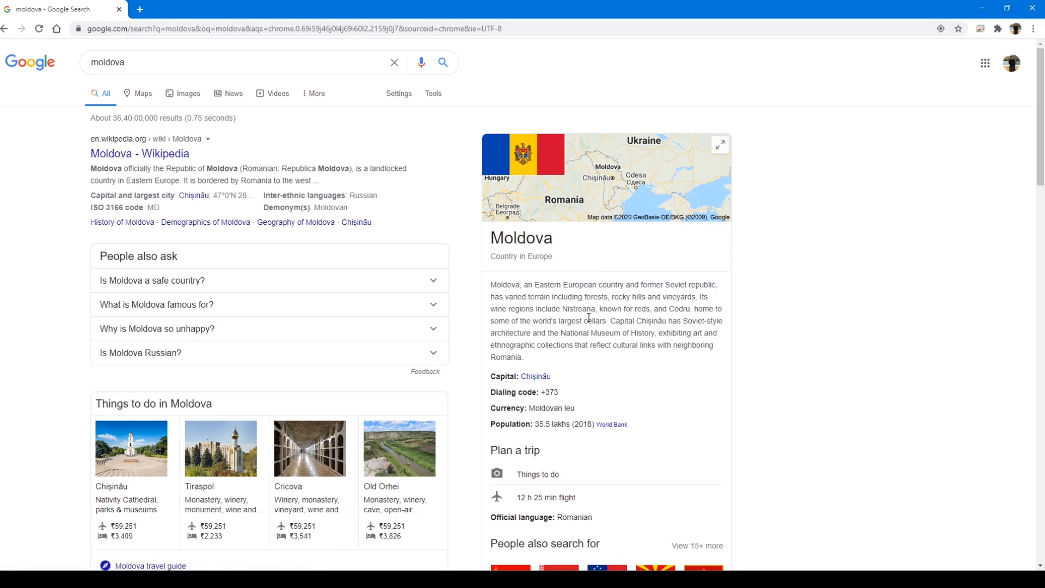
left_click_drag(539, 284, 580, 283)
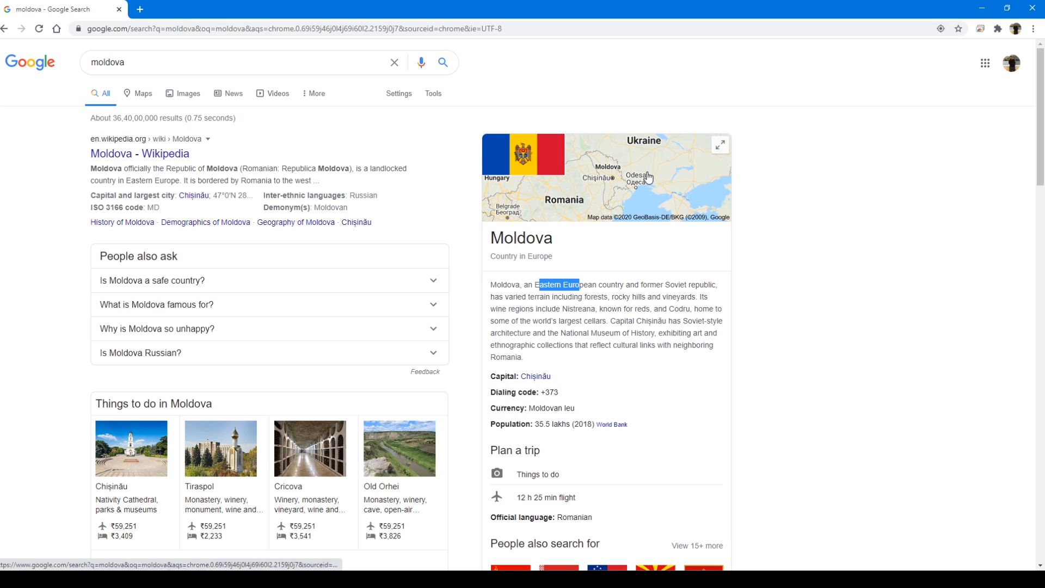
left_click(694, 177)
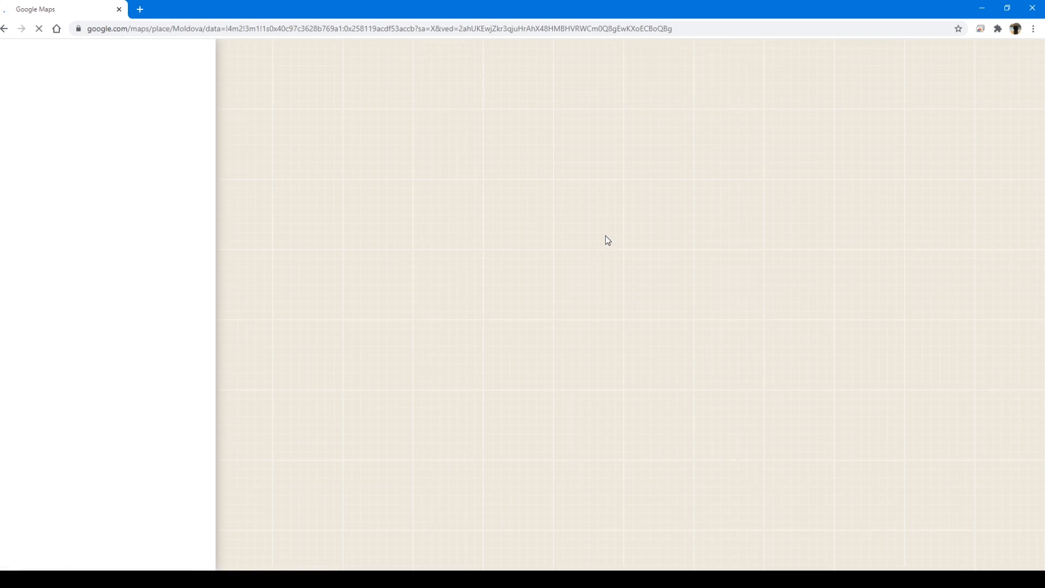
scroll(658, 346, "down", 5)
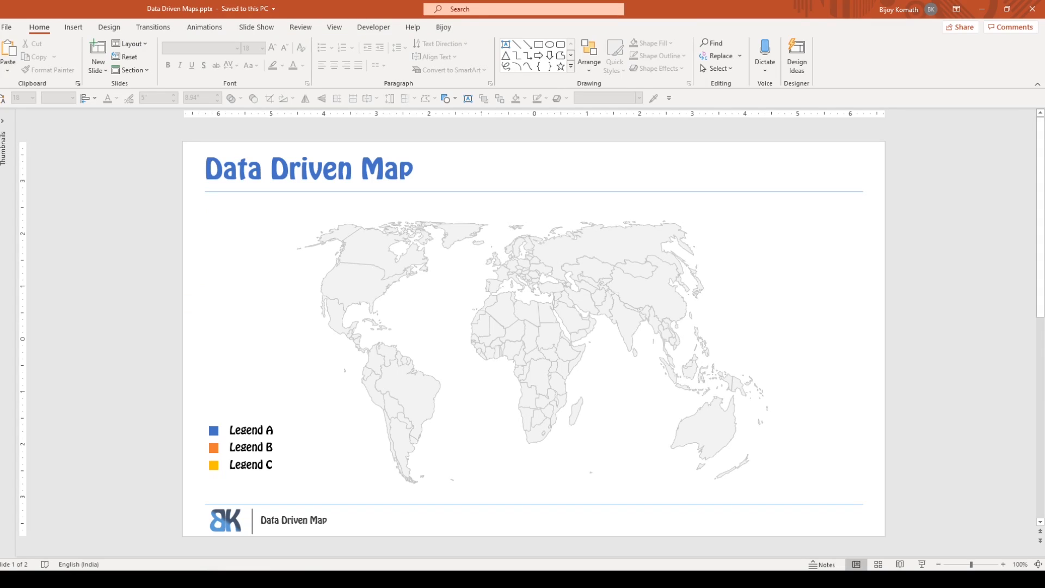
Switch to PowerPoint and fill Moldova on the first slide's world map with the theme blue used for Legend A
left_click(532, 272)
scroll(522, 239, "up", 10)
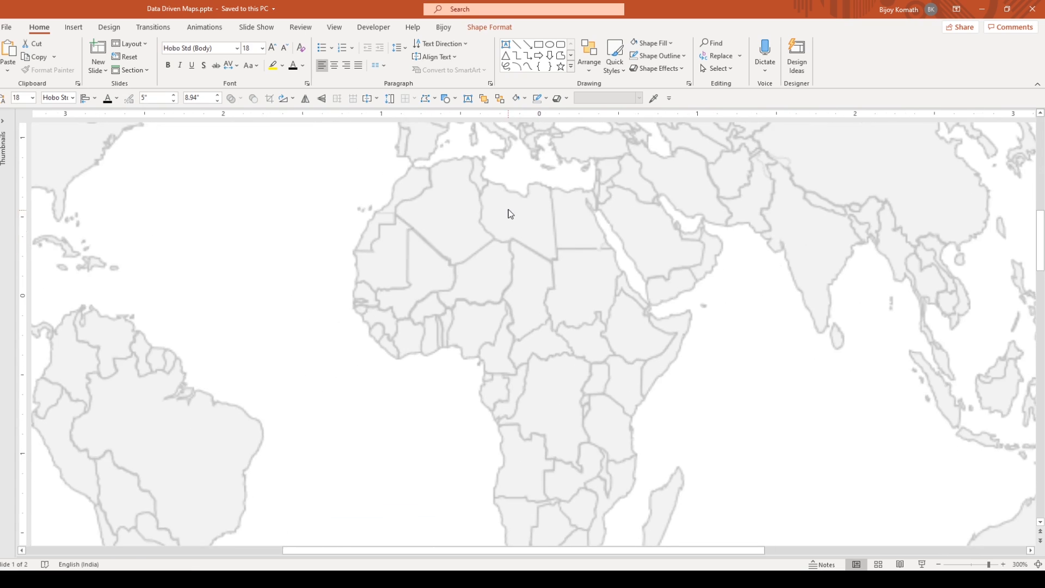
scroll(518, 188, "up", 3)
left_click(553, 190)
left_click(652, 43)
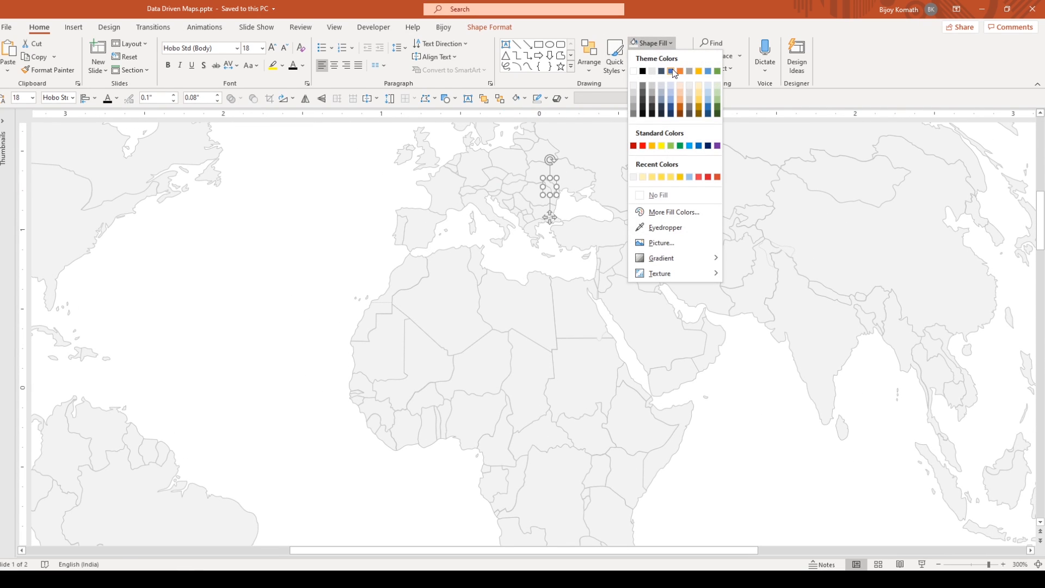
left_click(671, 71)
scroll(782, 322, "down", 10)
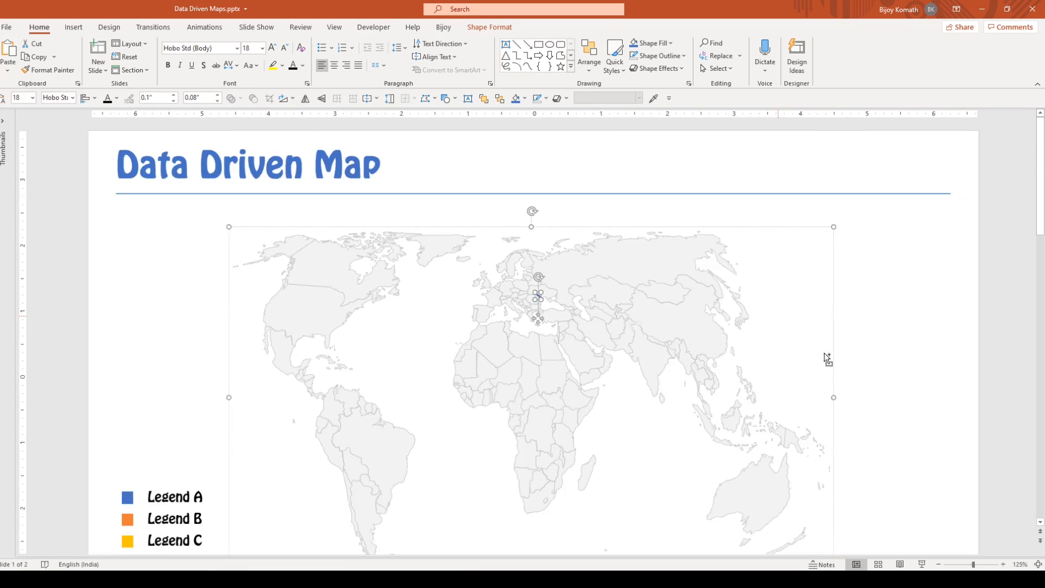
left_click(919, 344)
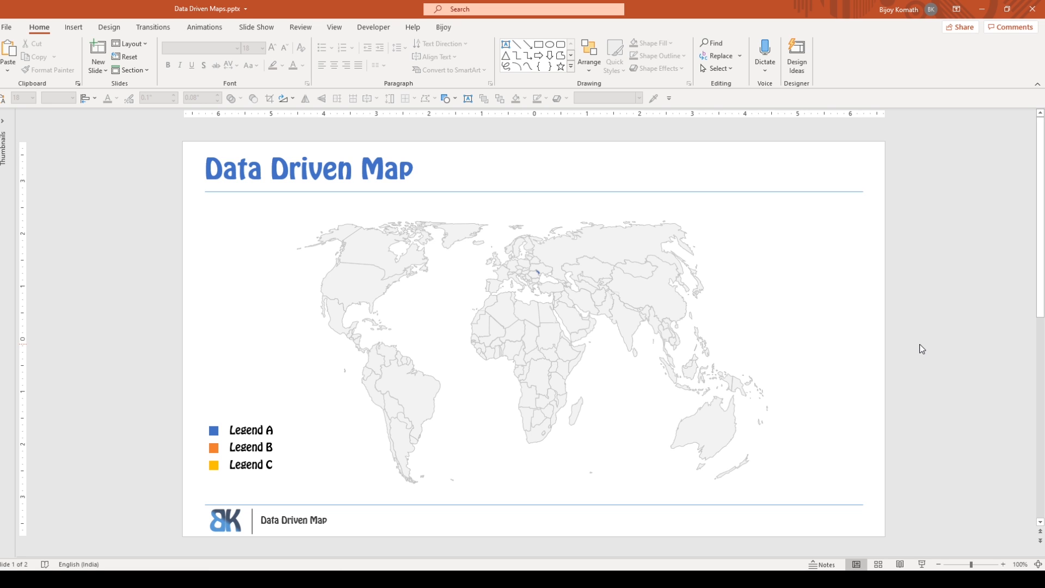
Insert a Map chart on the second slide and move its data sheet clear of the map
scroll(922, 349, "down", 1)
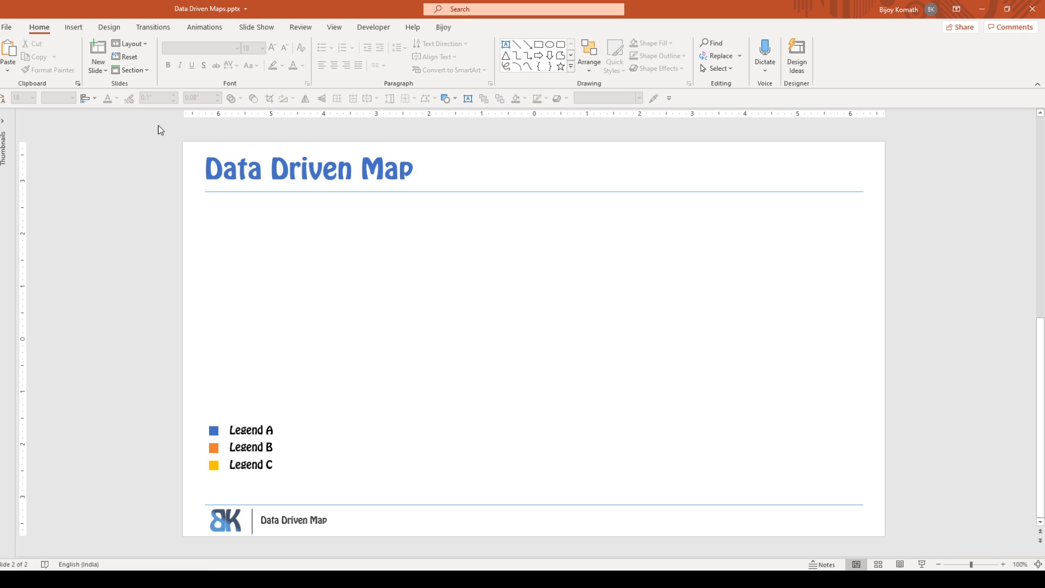
left_click(76, 27)
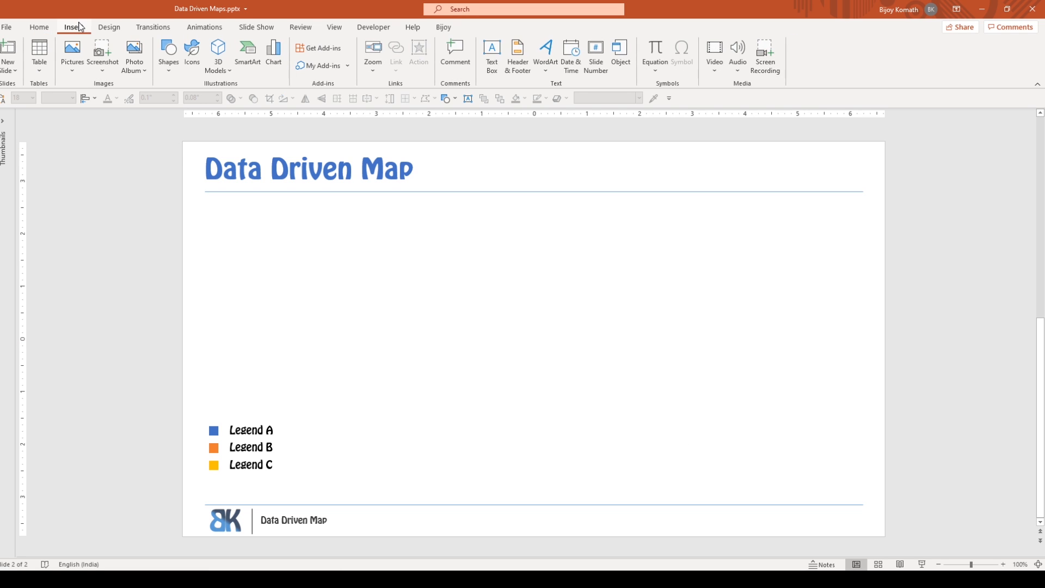
left_click(277, 59)
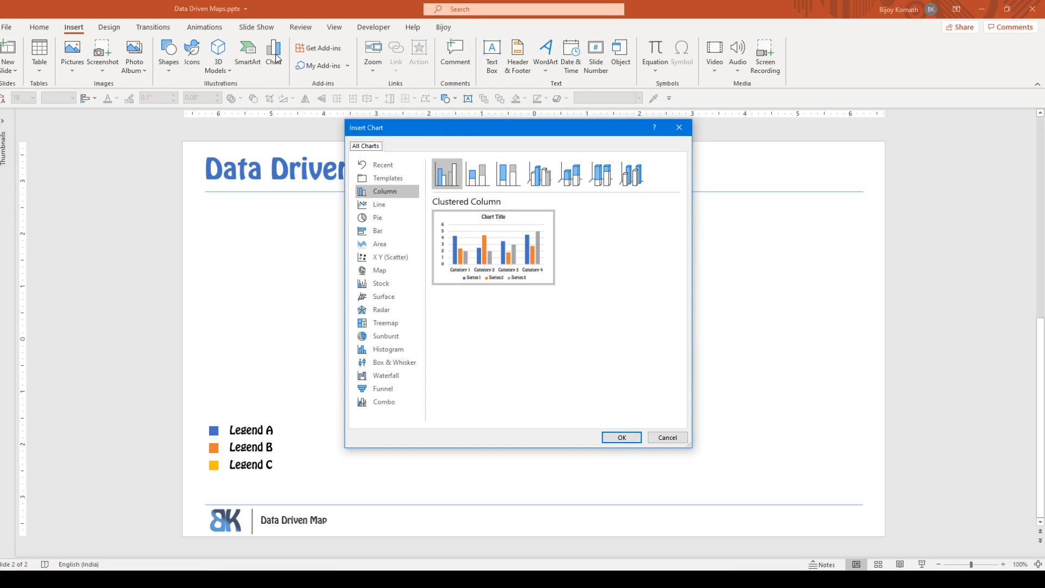
left_click(390, 268)
left_click(615, 438)
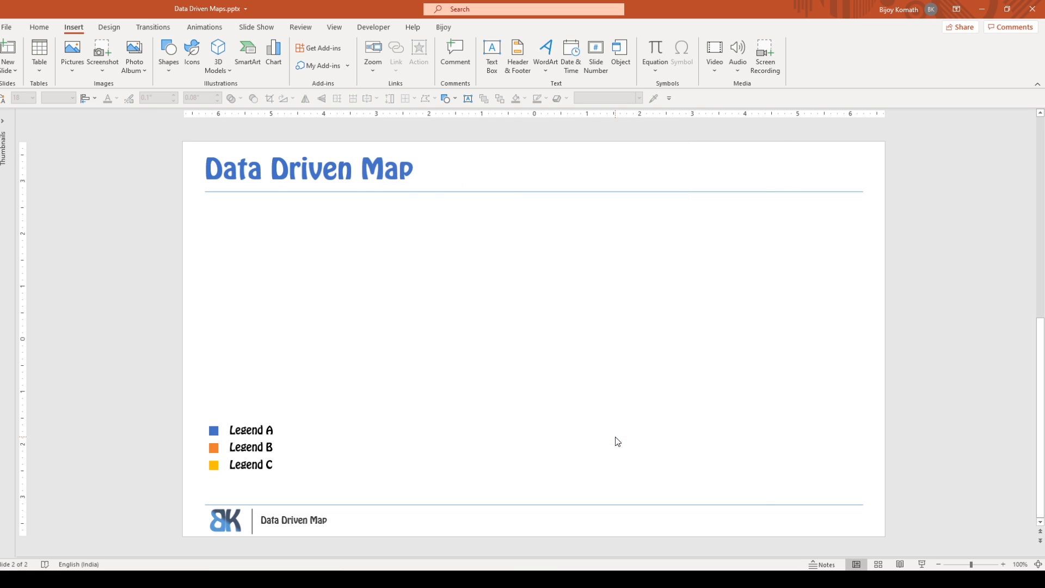
left_click_drag(647, 76, 324, 115)
left_click_drag(398, 218, 243, 362)
Replace Mexico, Brazil, Argentina and Australia in the chart data with south africa, canada, kenya and spain
left_click(72, 171)
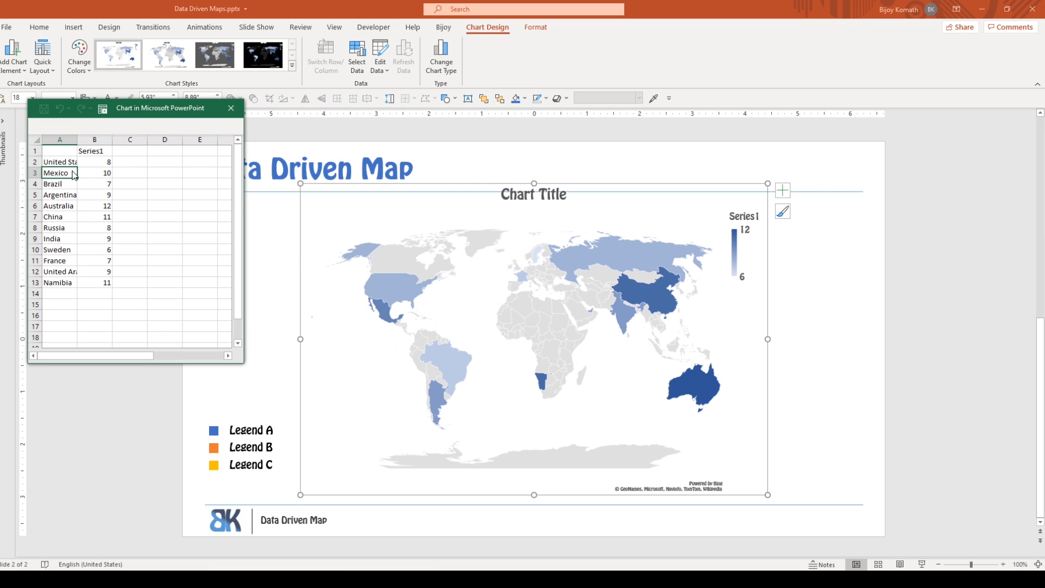
type("south africa")
key("Return")
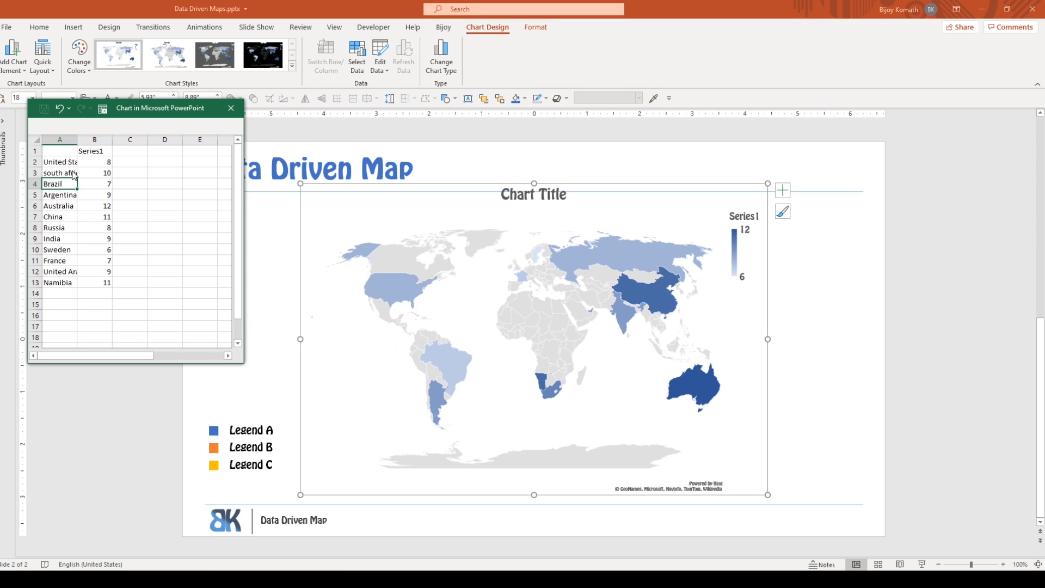
type("canada")
key("Return")
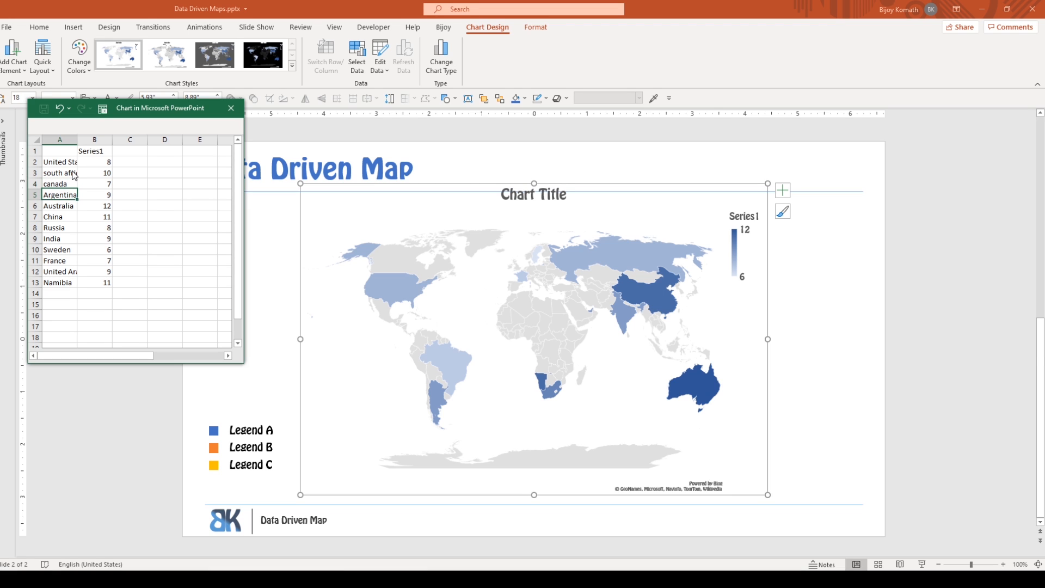
type("kenya")
key("Return")
type("spain")
key("Return")
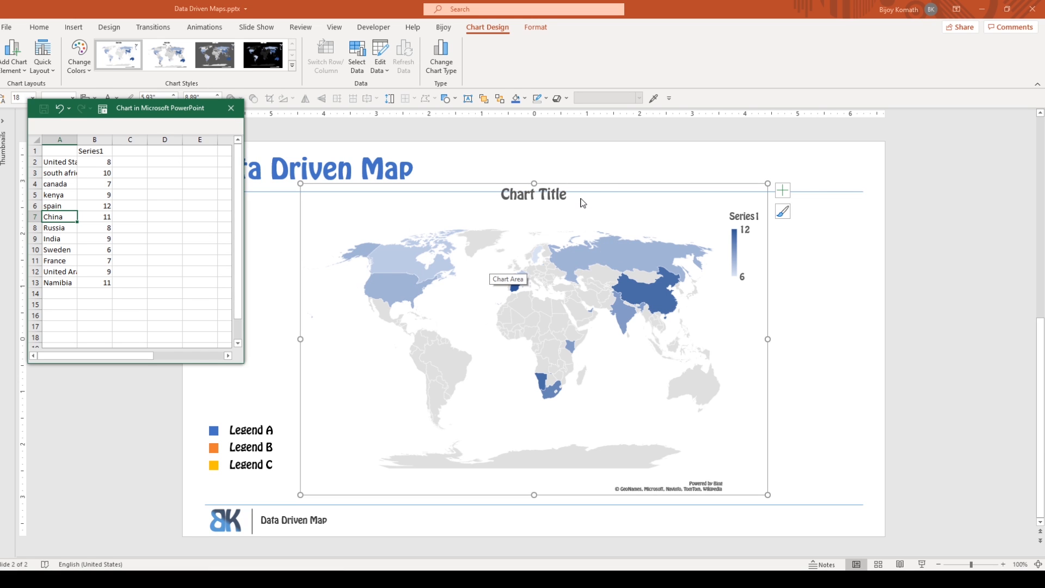
Set the map series' color scheme to Diverging (3-color)
right_click(621, 259)
left_click(668, 393)
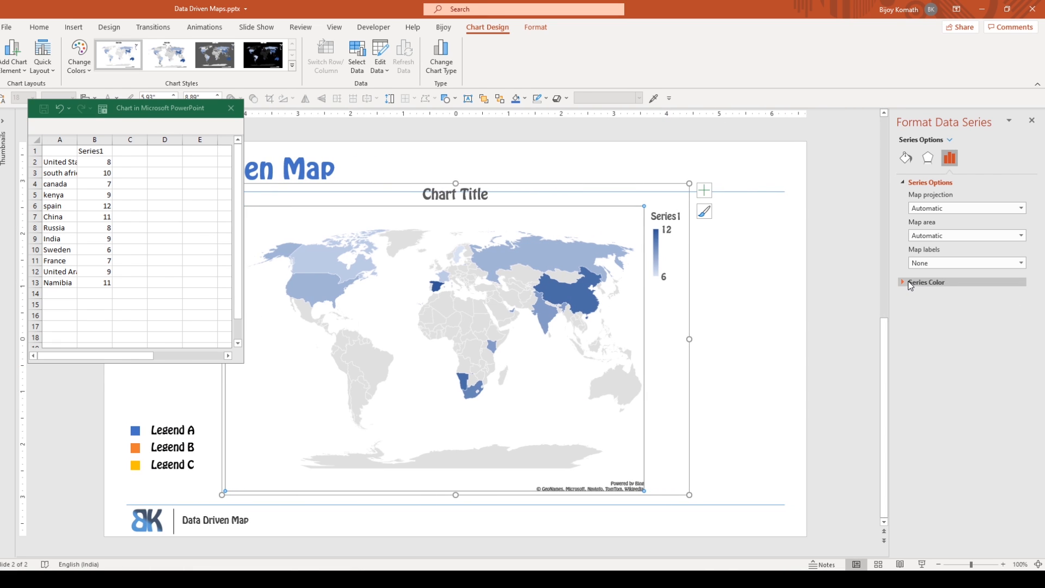
left_click(909, 283)
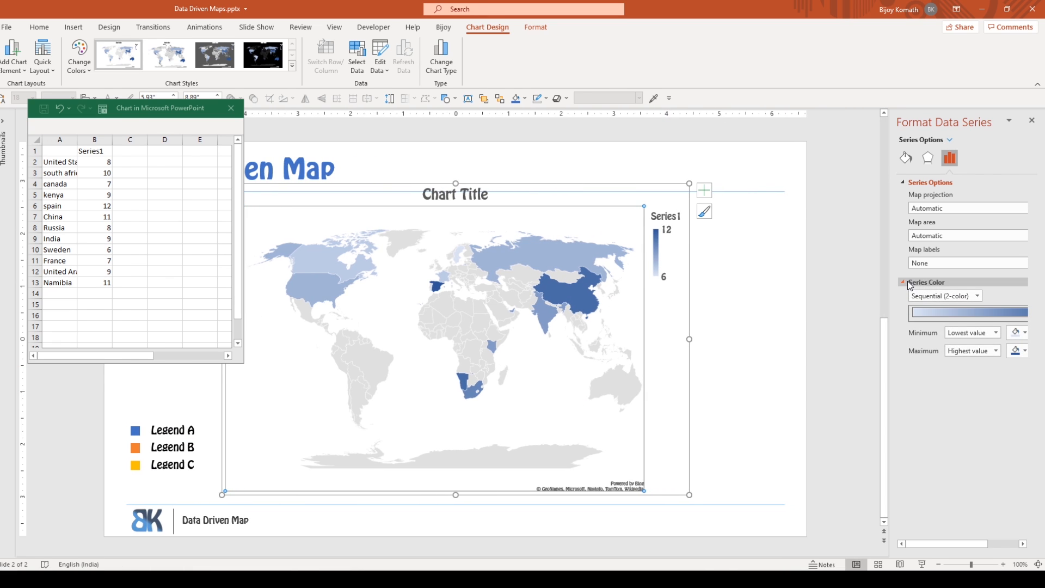
left_click(977, 296)
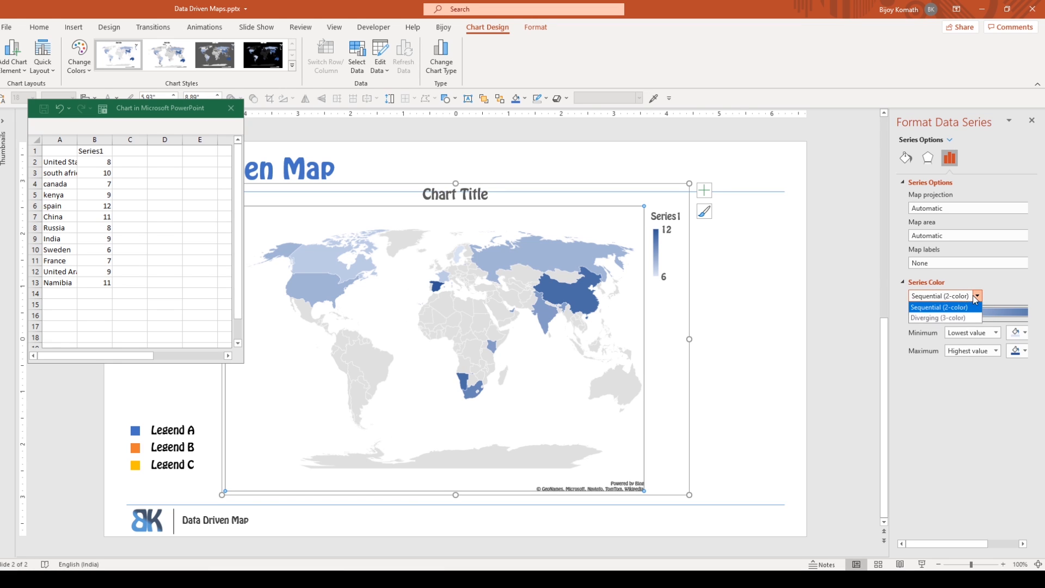
left_click(953, 319)
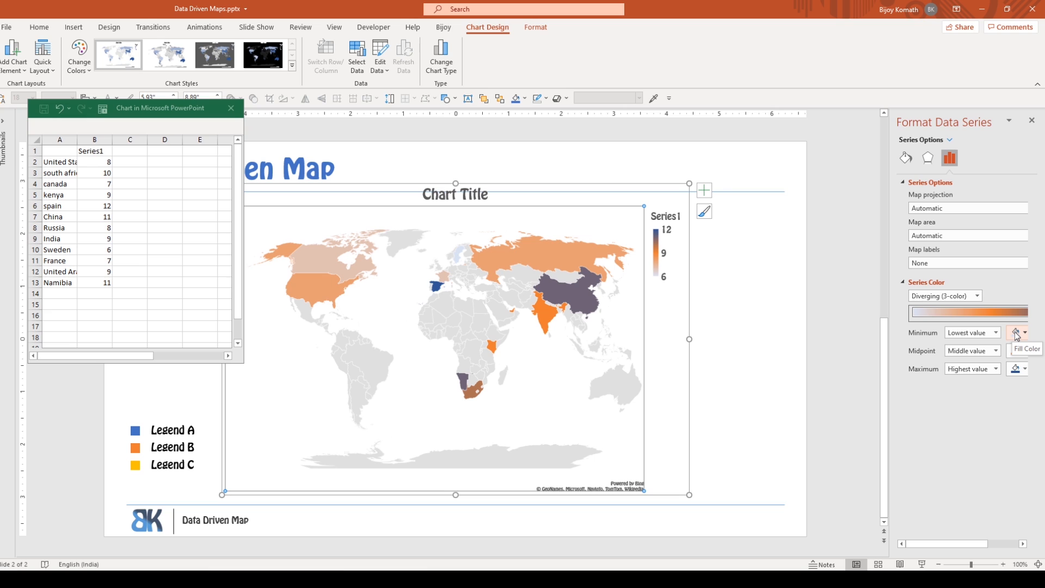
Color the series minimum blue, the midpoint orange and the maximum gold to match the slide's three legend colors
left_click(1016, 333)
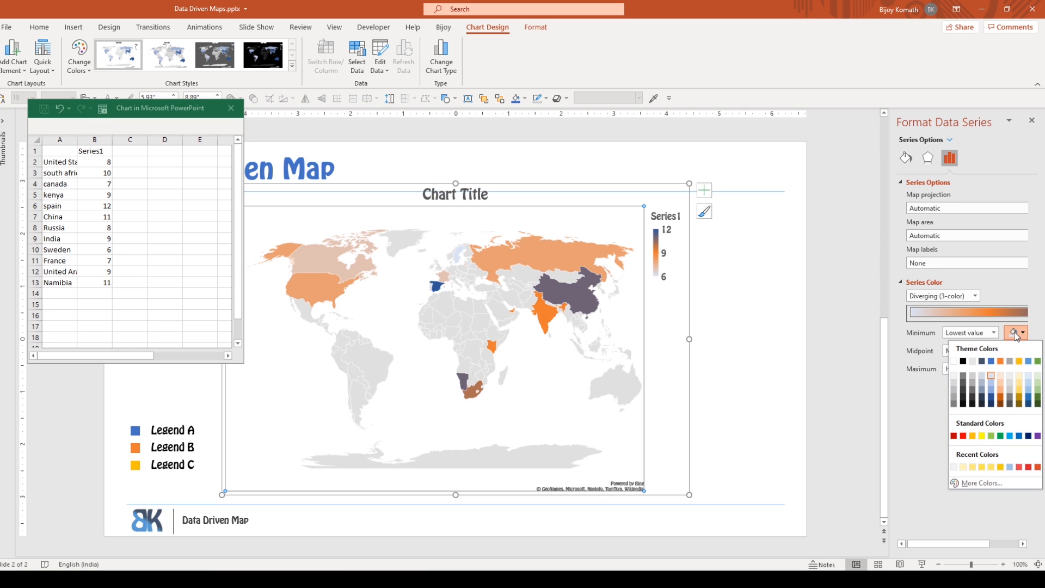
left_click(991, 362)
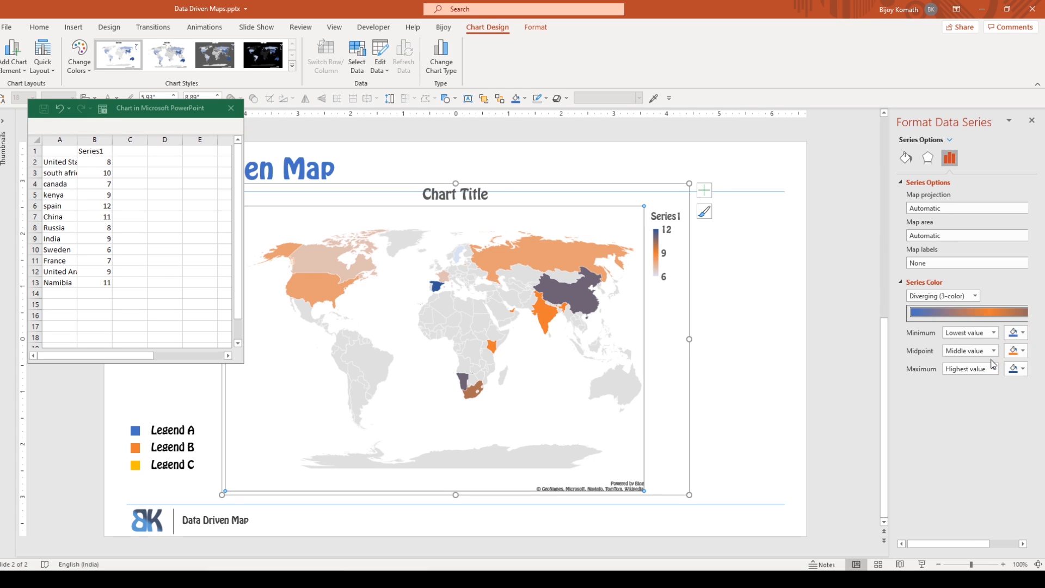
left_click(1024, 351)
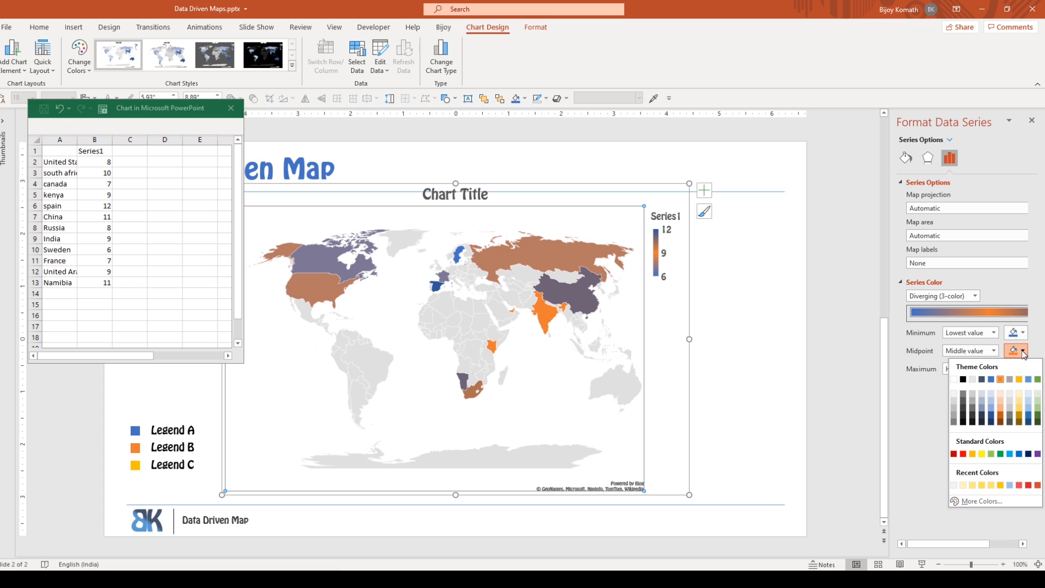
left_click(1001, 380)
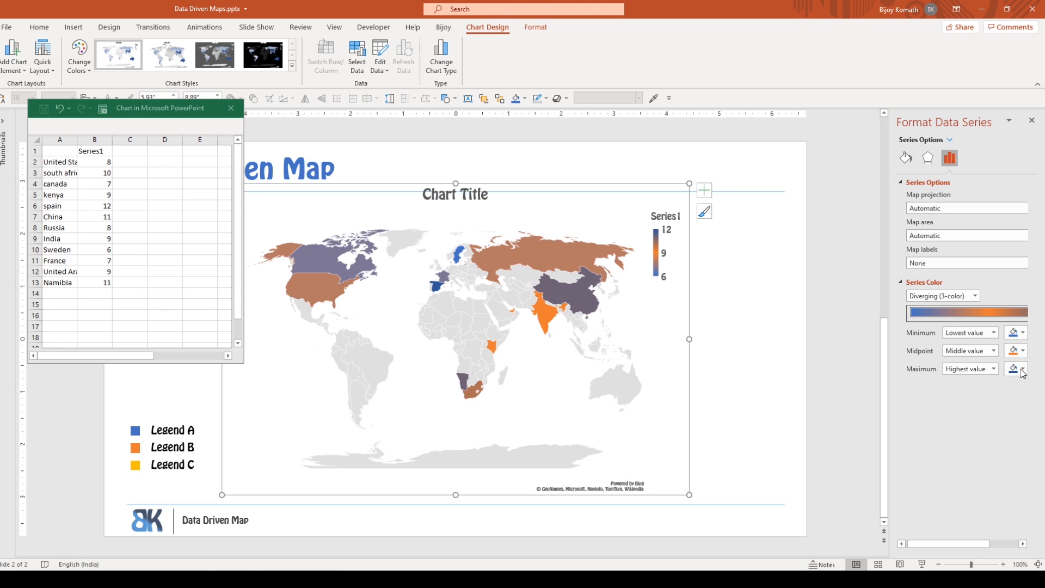
left_click(1023, 369)
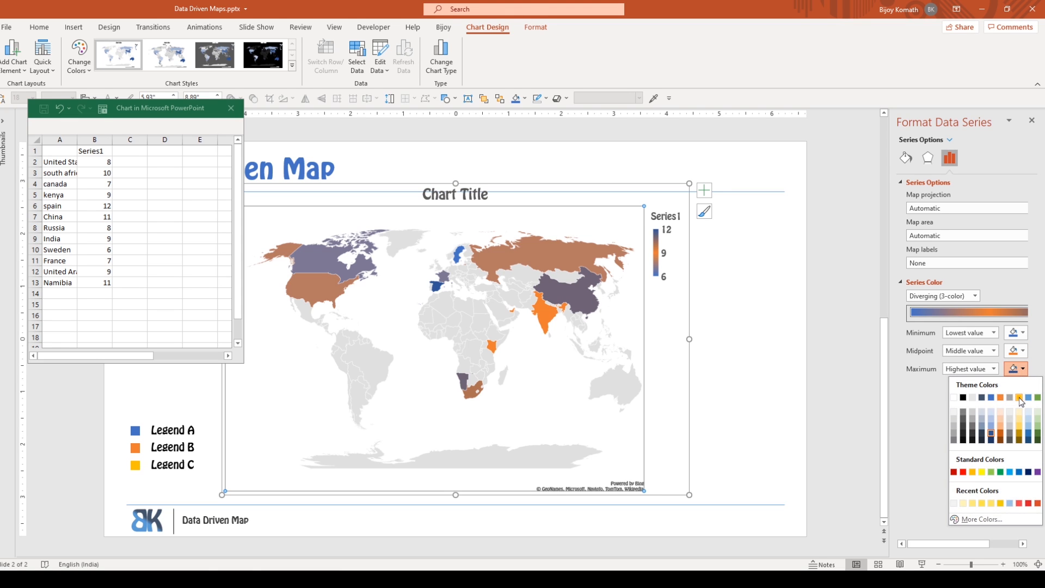
left_click(1019, 398)
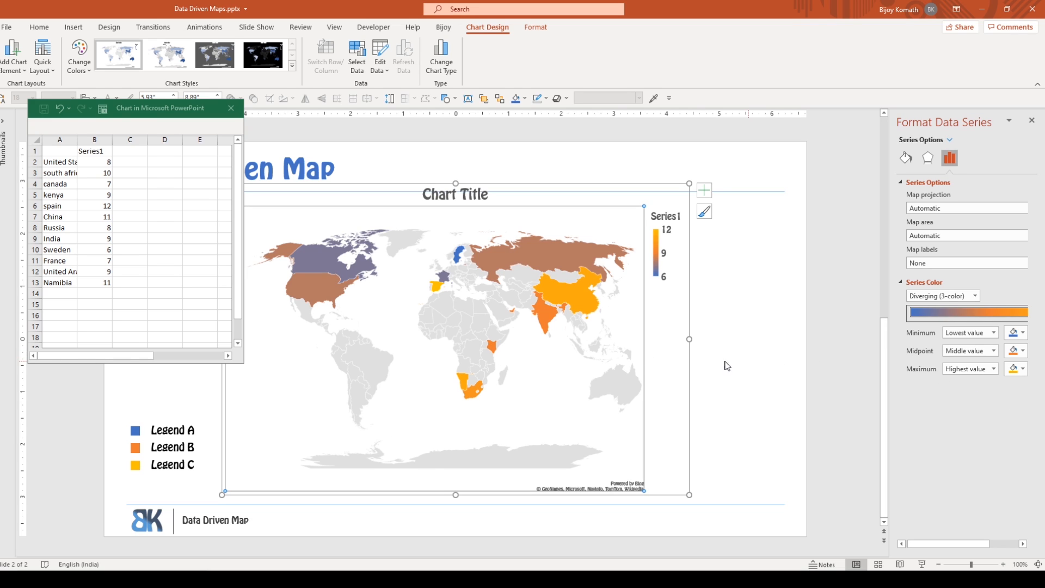
Set the Series1 values of United States, south africa, canada and kenya to 2
left_click(100, 163)
left_click(100, 163)
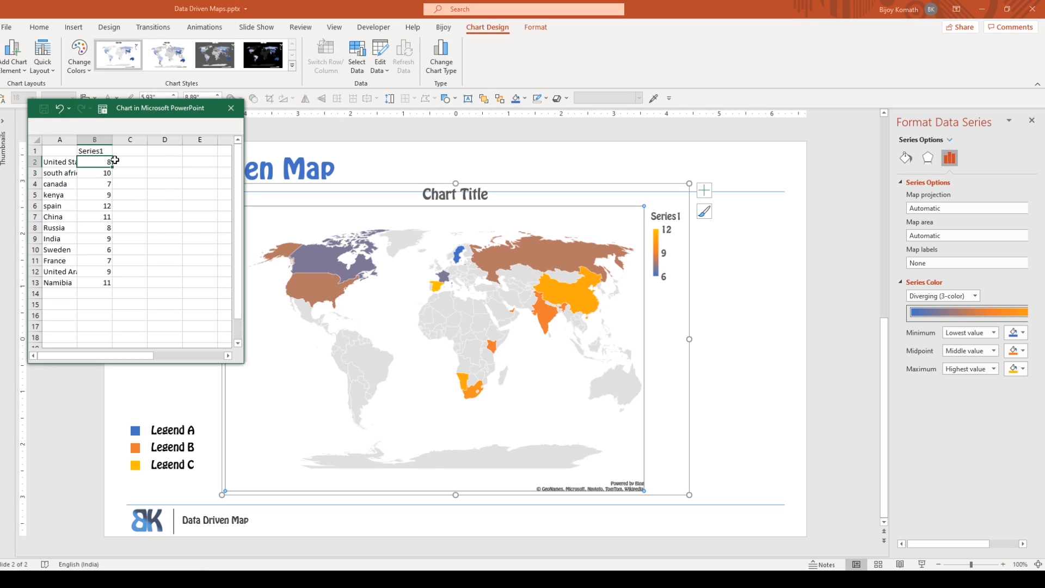
type("2")
key("Return")
type("2")
key("Return")
type("2")
key("Return")
key("Return")
key("Up")
type("2")
key("Return")
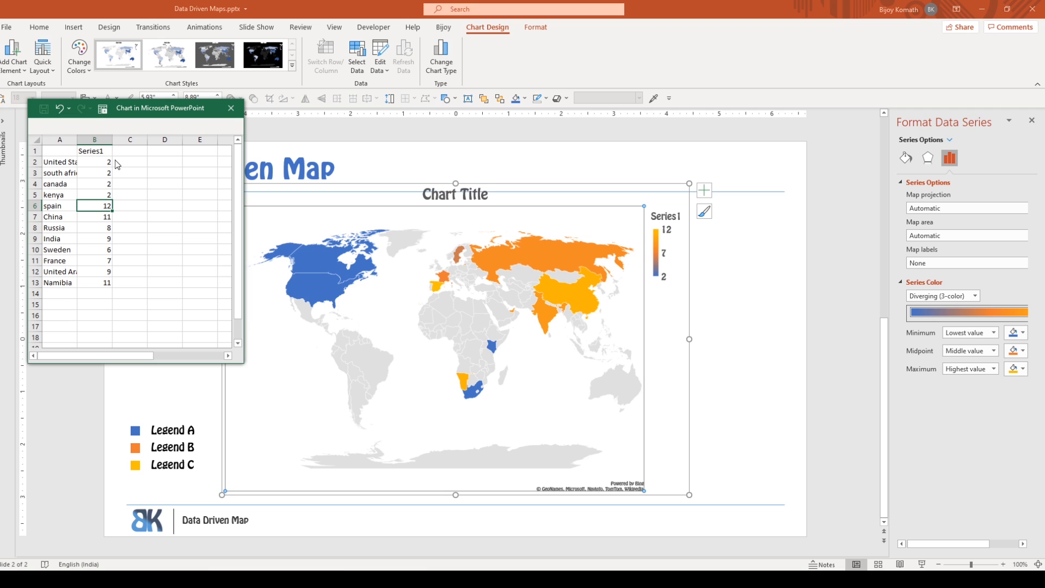
Set the Series1 values of France and Namibia to 2
key("Down")
key("Down")
key("Down")
key("Down")
key("Down")
type("2")
key("Return")
key("Down")
type("2")
key("Return")
Set the Series1 values of spain, Sweden and United Arab Emirates to 3
key("Up")
key("Up")
key("Up")
key("Up")
key("Up")
key("Up")
key("Up")
key("Up")
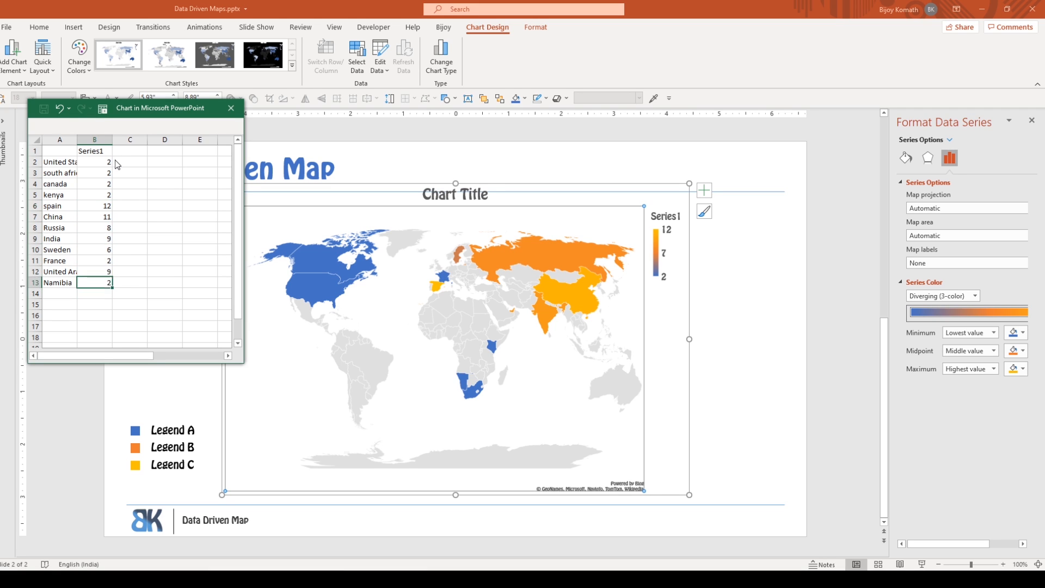
type("3")
key("Down")
key("Down")
key("Down")
key("Down")
type("3")
key("Down")
key("Down")
type("3")
Set the Series1 values of China, Russia and India to 4
key("Up")
key("Up")
key("Up")
key("Up")
key("Up")
type("4")
key("Down")
type("4")
key("Down")
type("4")
key("Down")
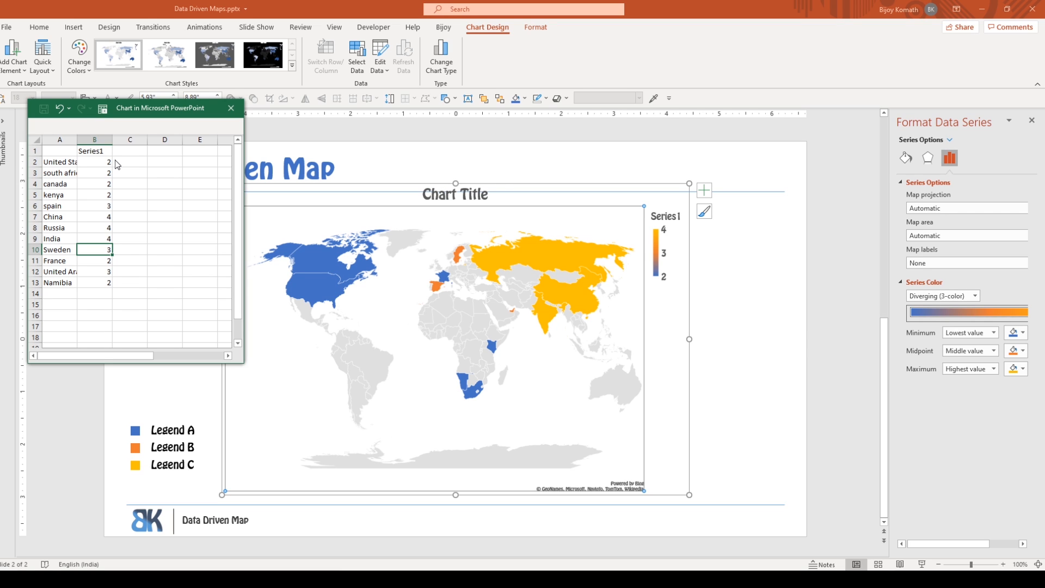
Add Brazil with the value 4 in row 14, below Namibia, in the chart data
key("Left")
key("Down")
key("Down")
key("Down")
key("Down")
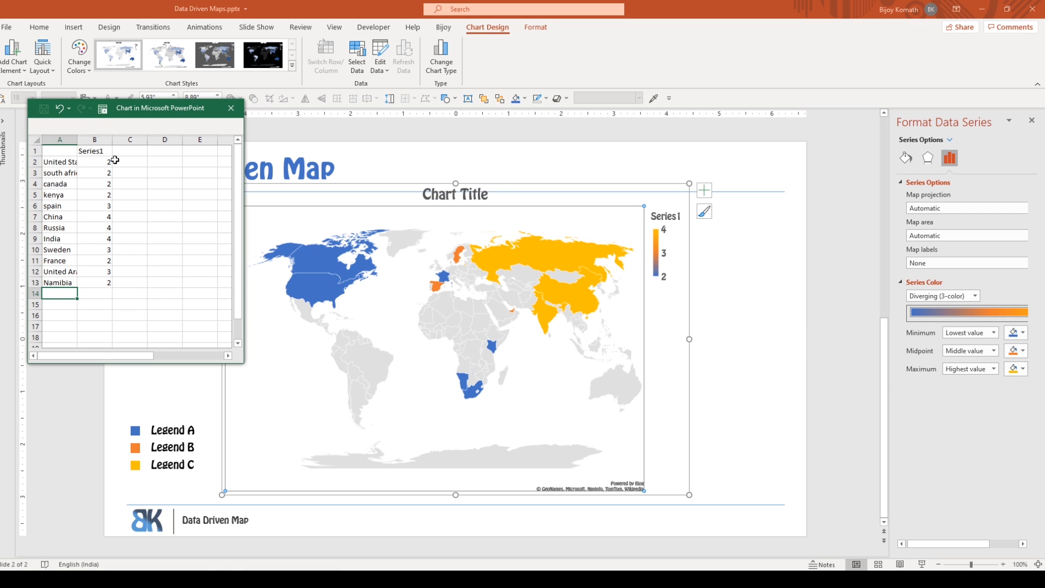
type("Brazil")
key("Tab")
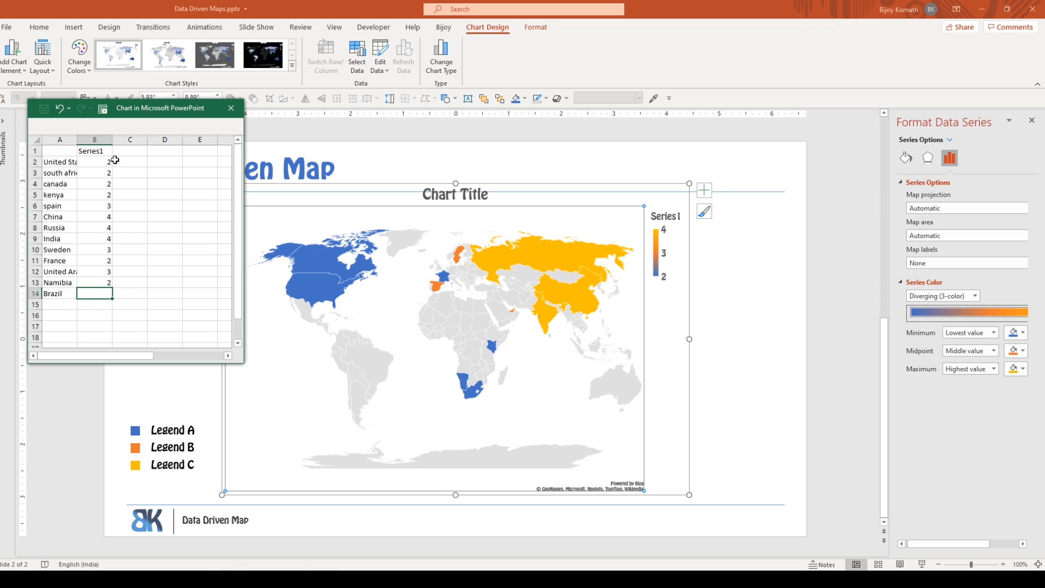
type("4")
key("Return")
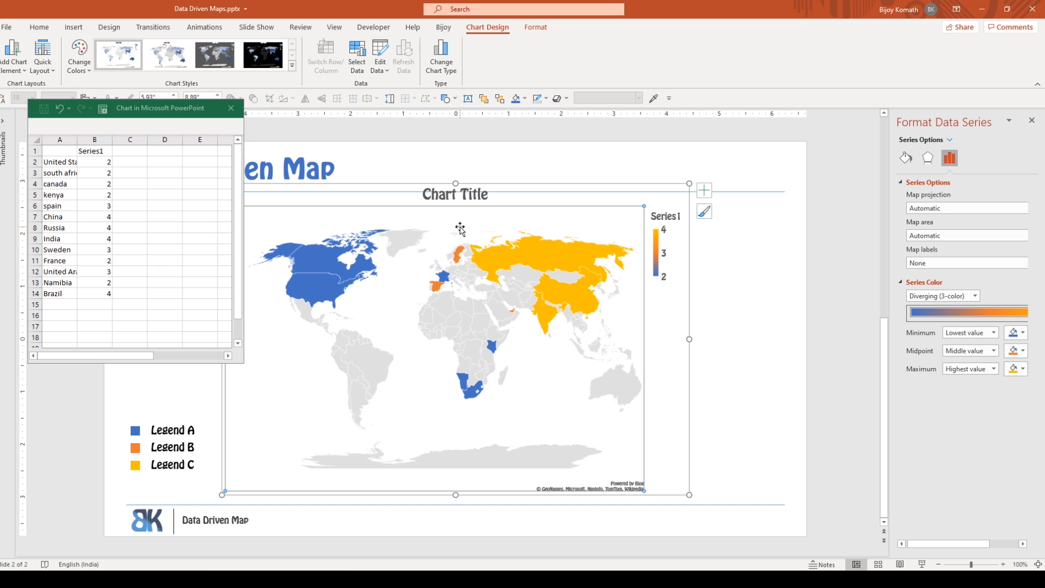
Extend the chart's source data range to A1:B14 so it includes the Brazil row
left_click(357, 54)
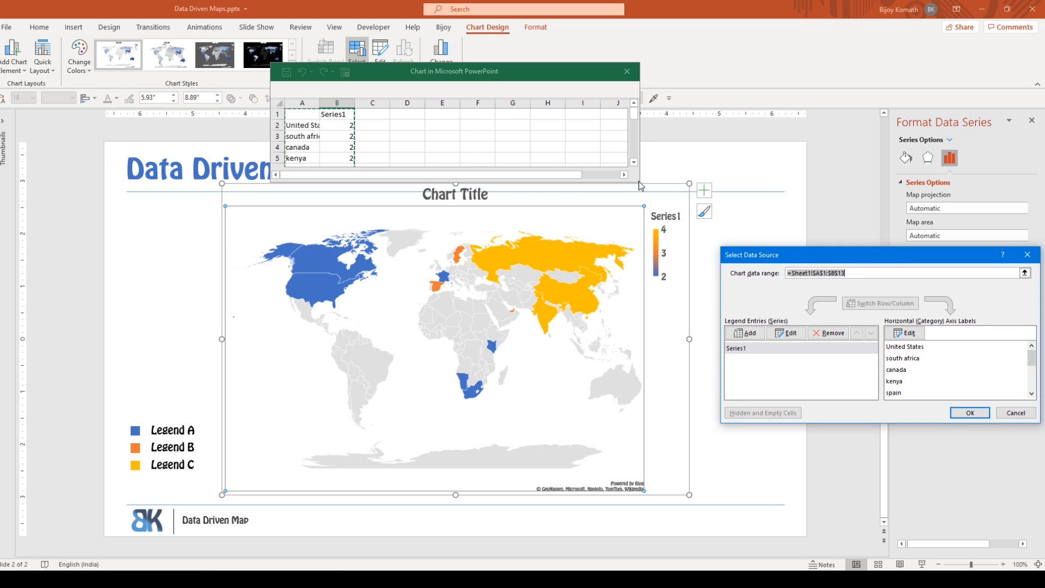
left_click_drag(640, 181, 603, 391)
left_click_drag(298, 112, 334, 257)
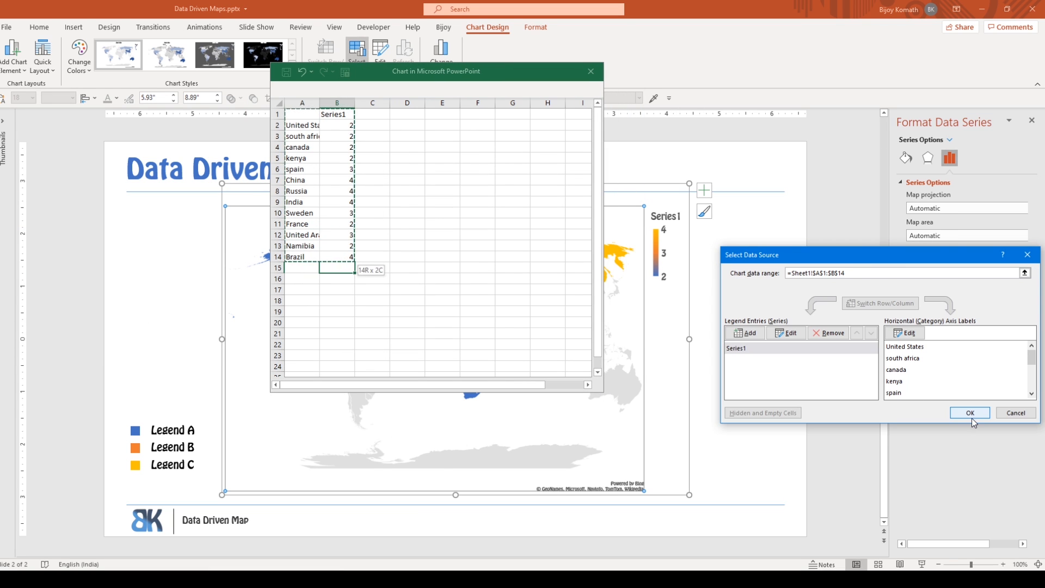
left_click(970, 413)
left_click_drag(547, 75, 353, 63)
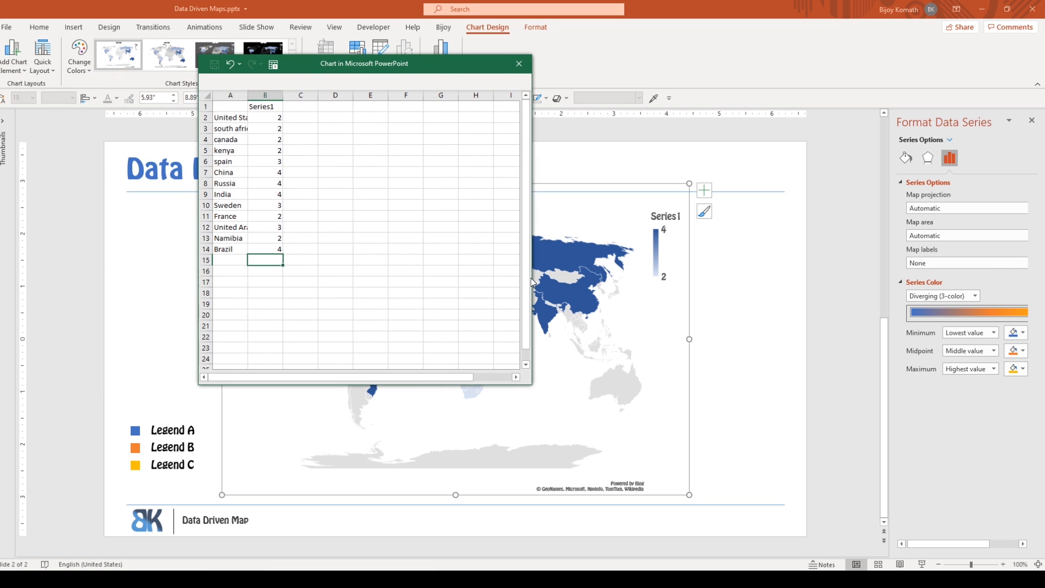
Recolor the map series with a diverging 3-color scale using blue for minimum, orange for midpoint and gold for maximum
left_click(939, 298)
right_click(579, 272)
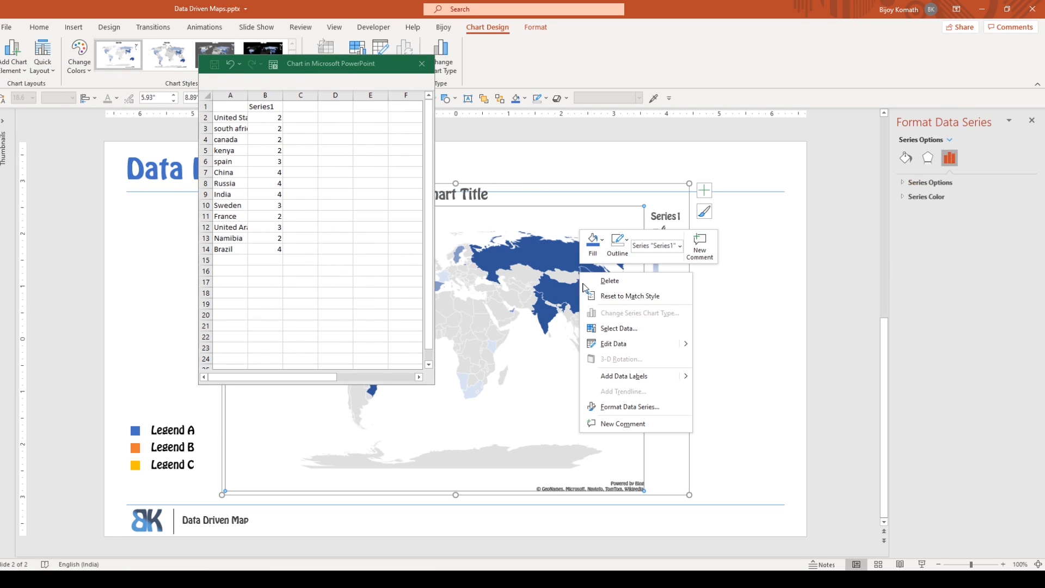
left_click(626, 407)
left_click(939, 282)
left_click(966, 297)
left_click(940, 318)
left_click(1017, 333)
left_click(999, 363)
left_click(1014, 373)
left_click(1026, 399)
Delete the Series1 color-scale legend from the map chart
left_click_drag(343, 65, 140, 121)
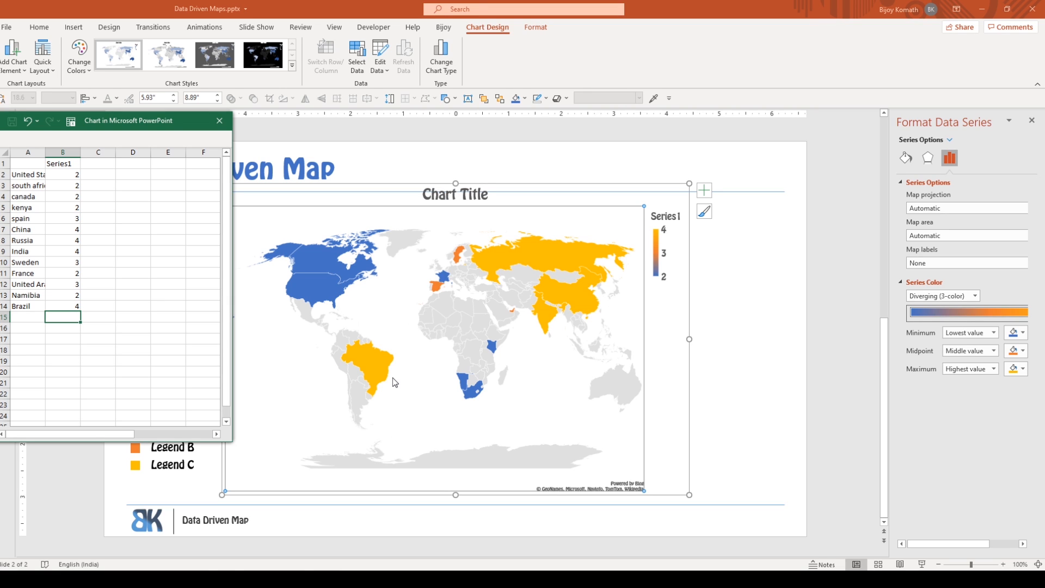
left_click(675, 218)
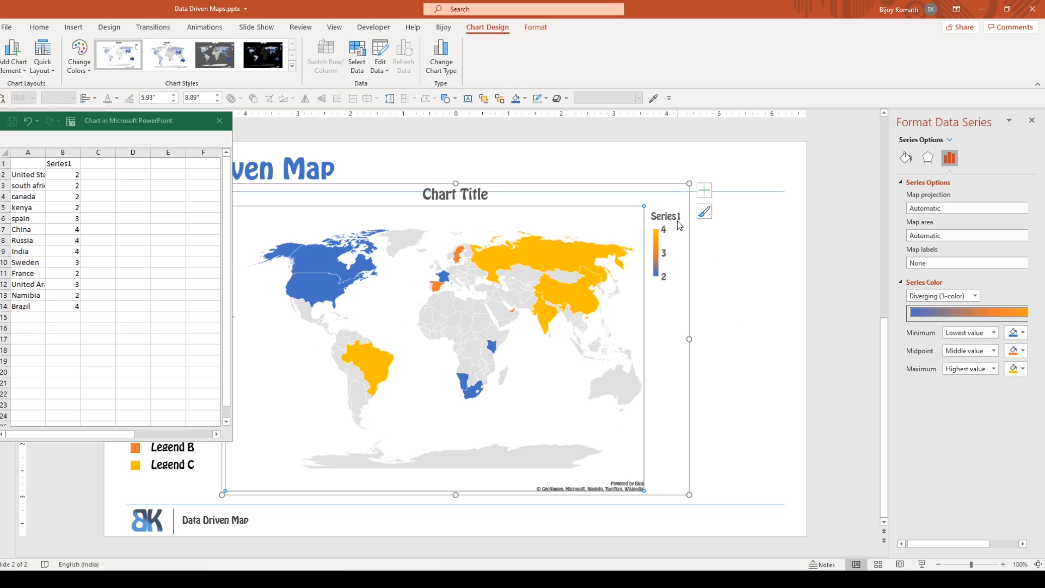
key("Delete")
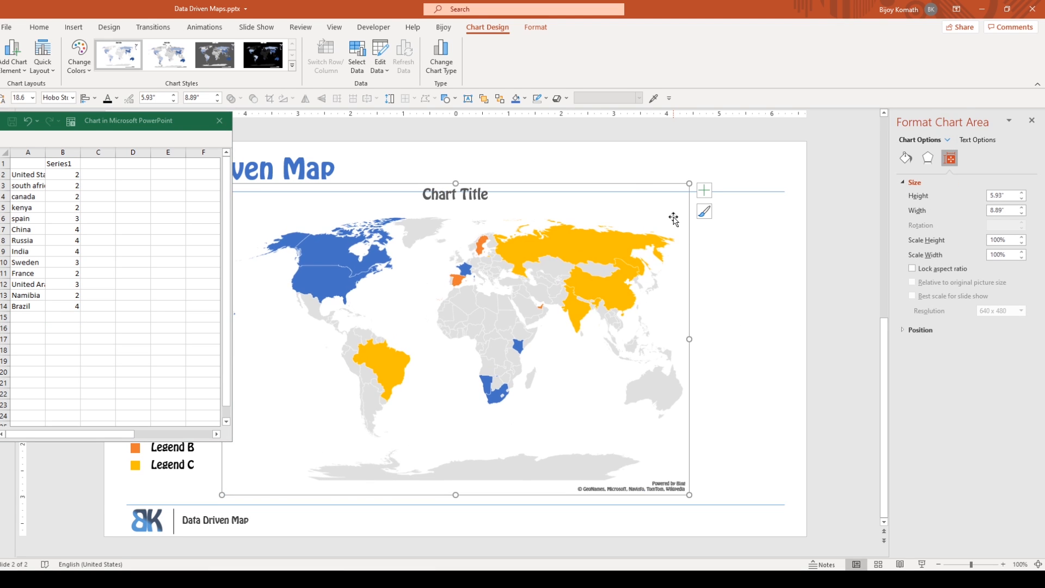
Clear the countries and values in A3:B14 of the chart data, keeping only the United States row
left_click_drag(153, 124, 160, 68)
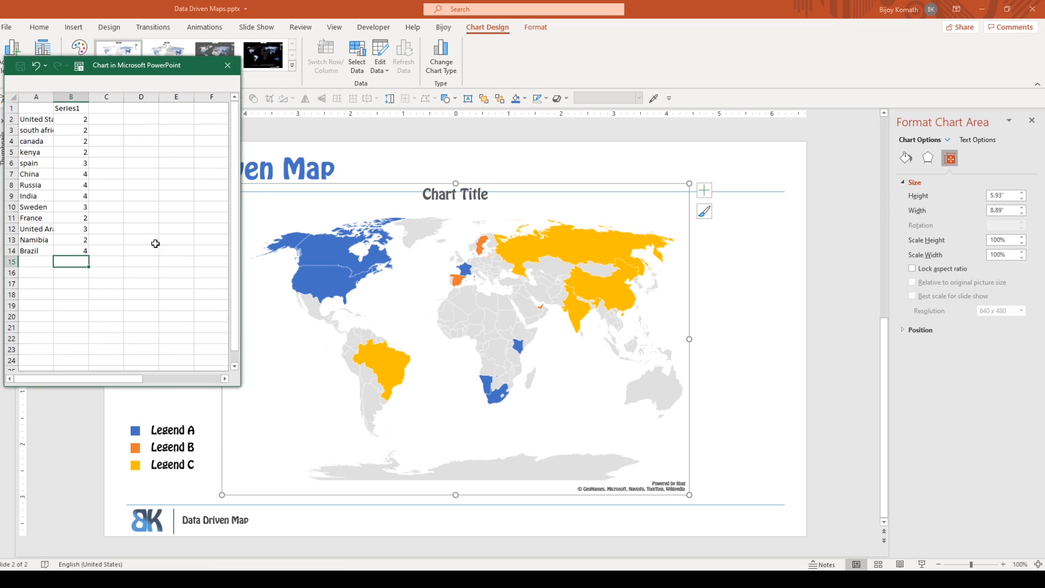
left_click_drag(33, 130, 73, 247)
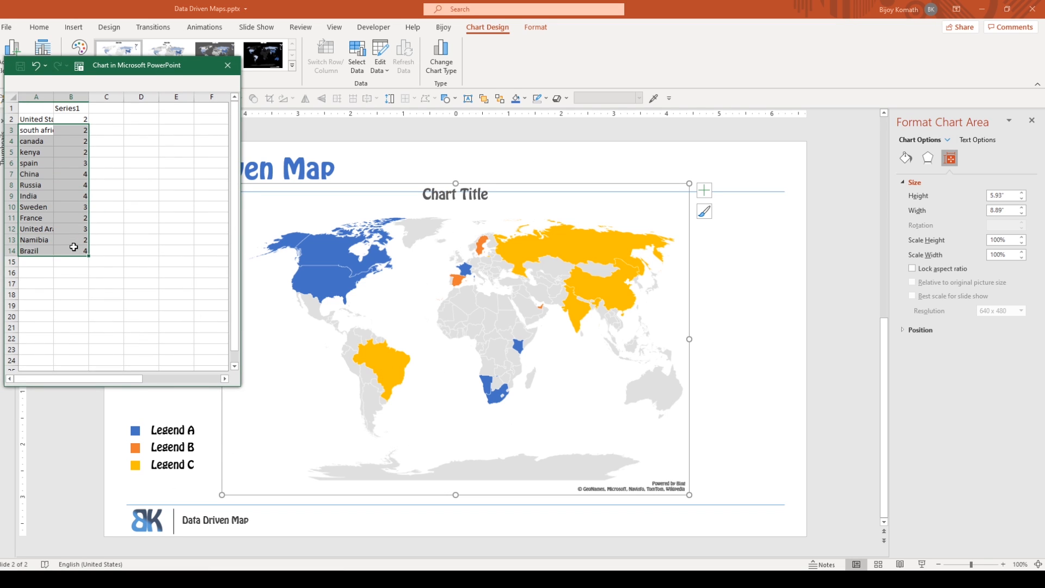
key("Delete")
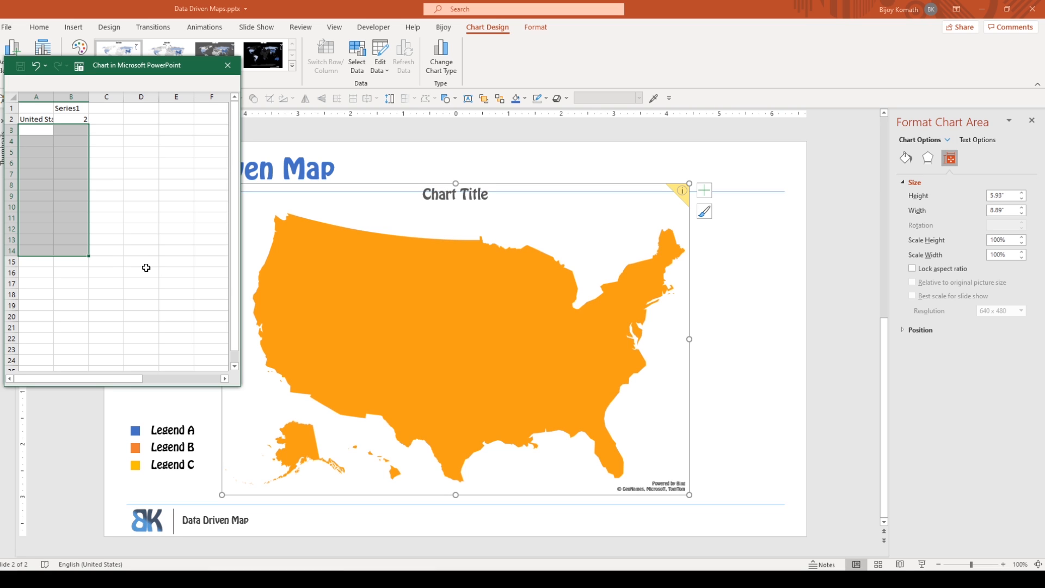
Replace United States with Florida in cell A2 of the chart data
key("Left")
key("Up")
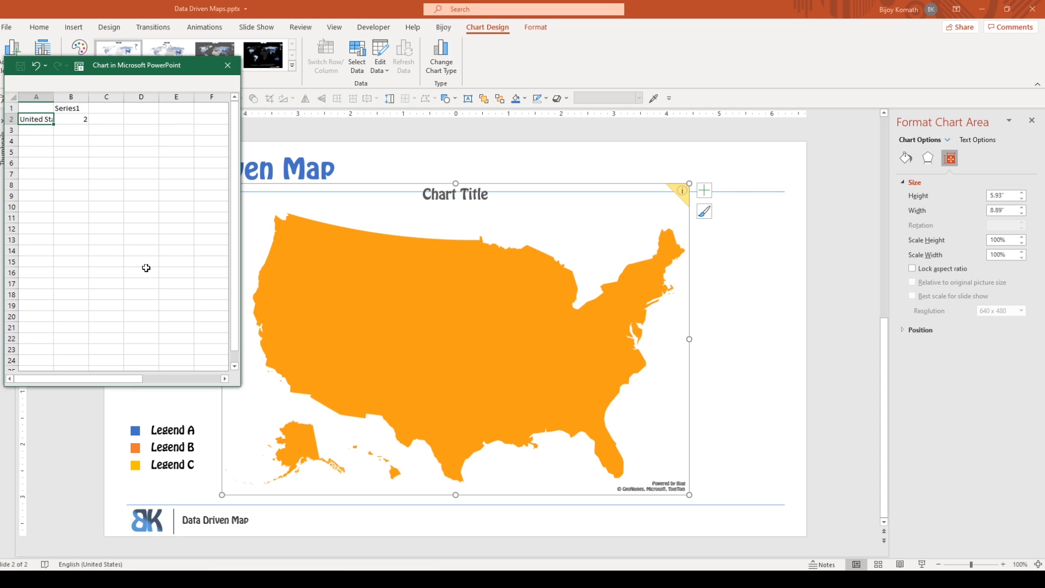
type("FLorida")
key("Return")
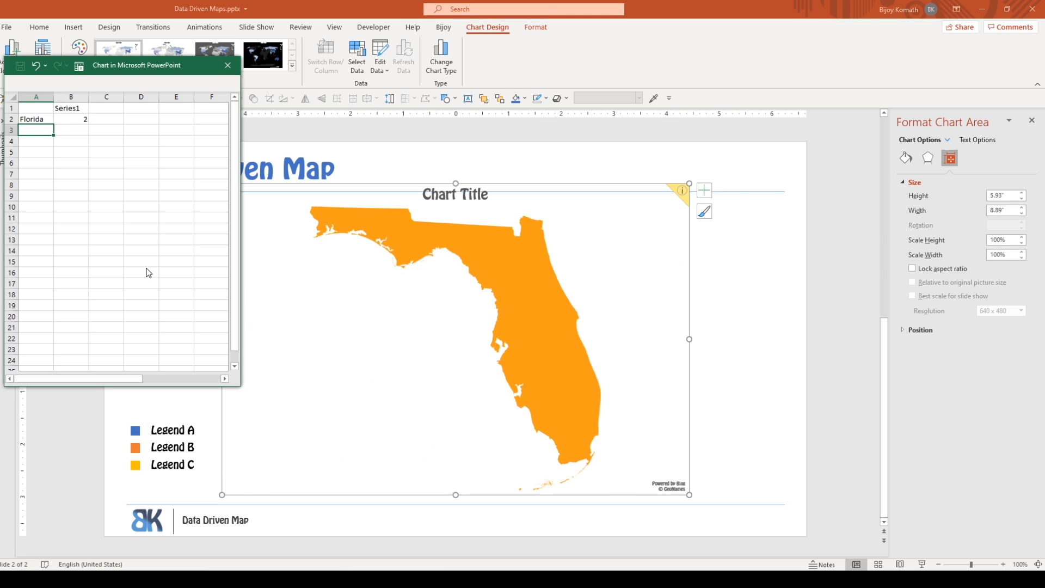
Change the region name in cell A2 to New York
key("Up")
type("N")
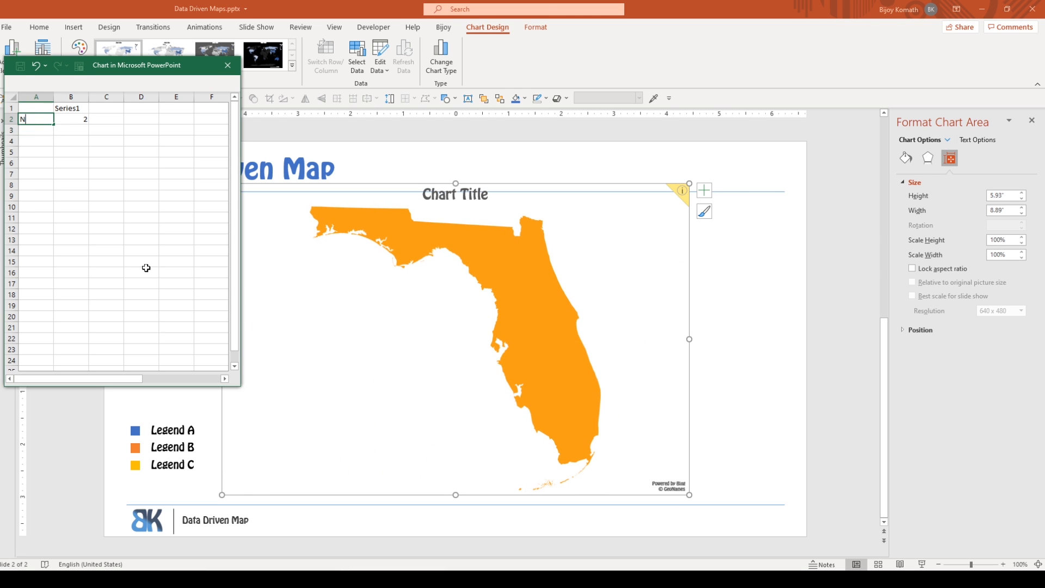
type("ew York")
key("Return")
Change the region name in cell A2 to Delhi
key("Up")
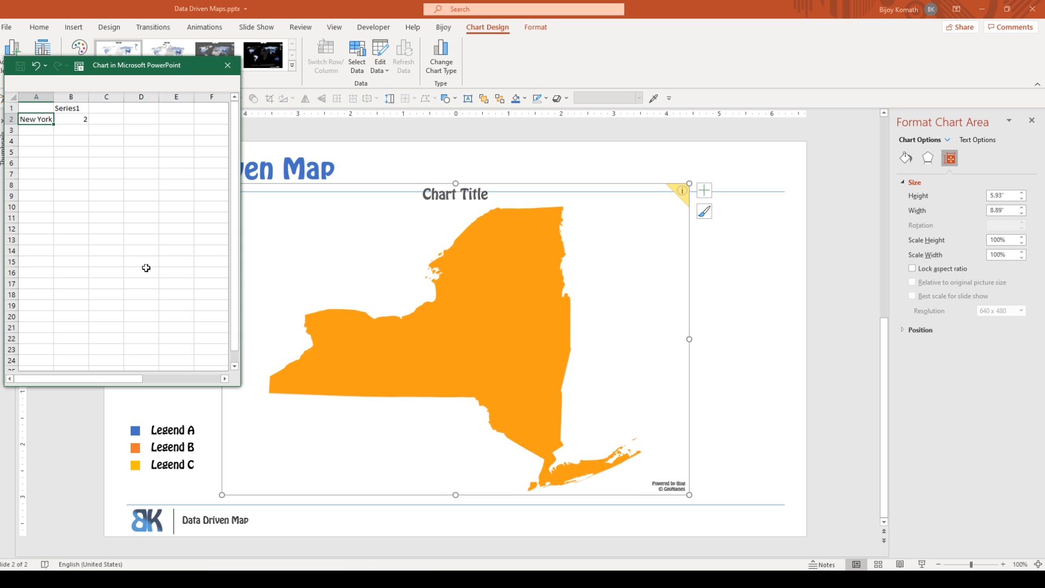
type("De")
type("lhi")
key("Return")
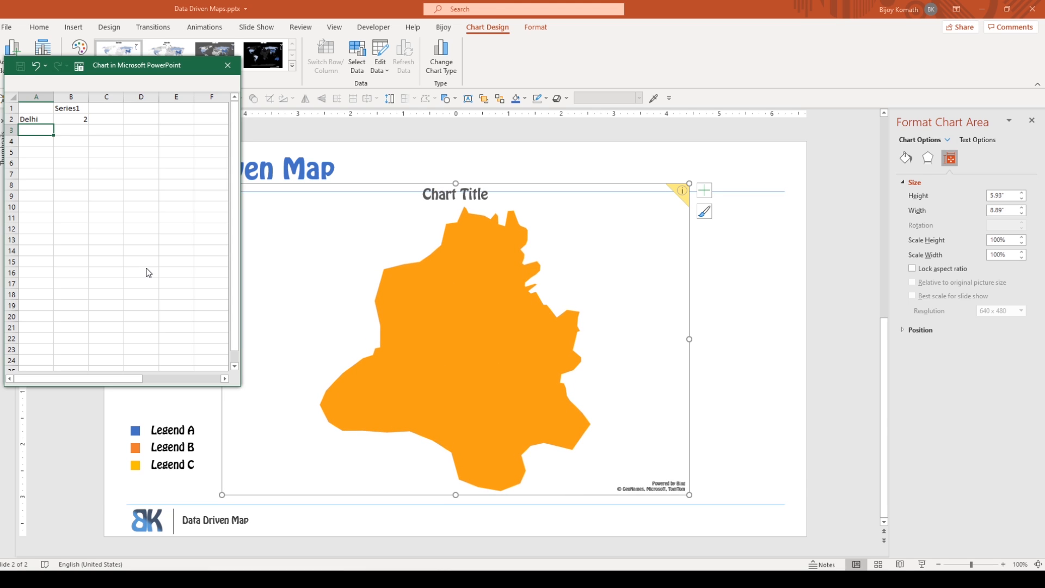
Enter the US states Florida, New York, Texas and California in cells A2 to A5 of the chart data
key("Up")
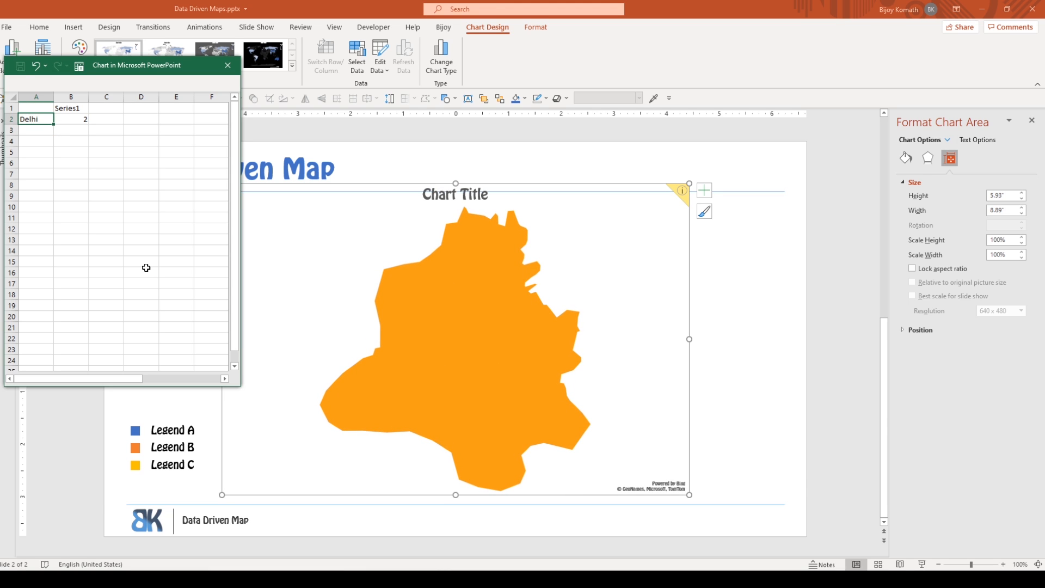
type("Florida")
key("Return")
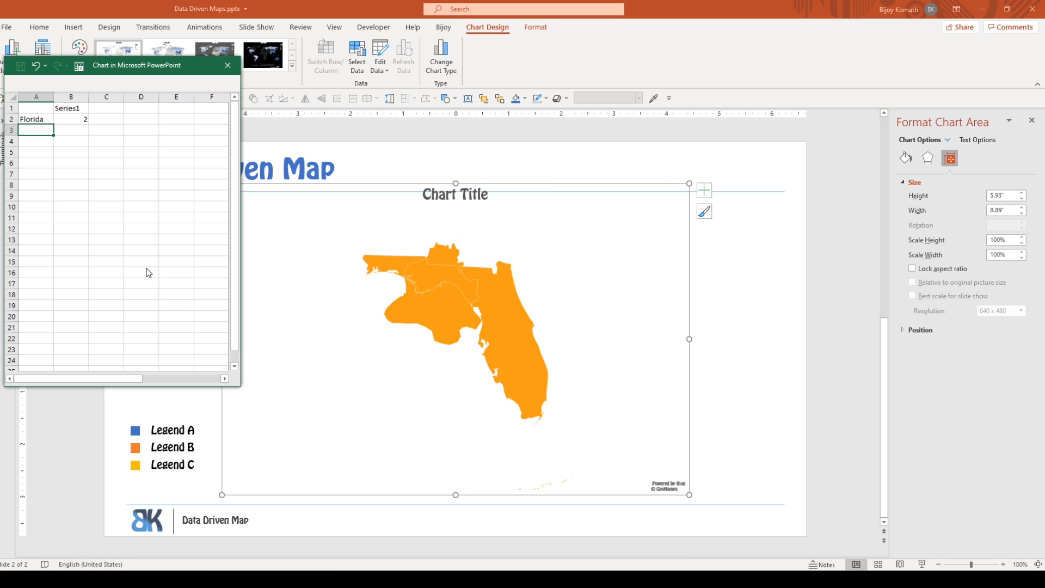
type("New York")
key("Return")
type("Texas")
key("Return")
type("California")
key("Right")
Set the Series1 values of New York to 3, Texas to 4 and California to 2
key("Up")
key("Up")
type("3")
key("Return")
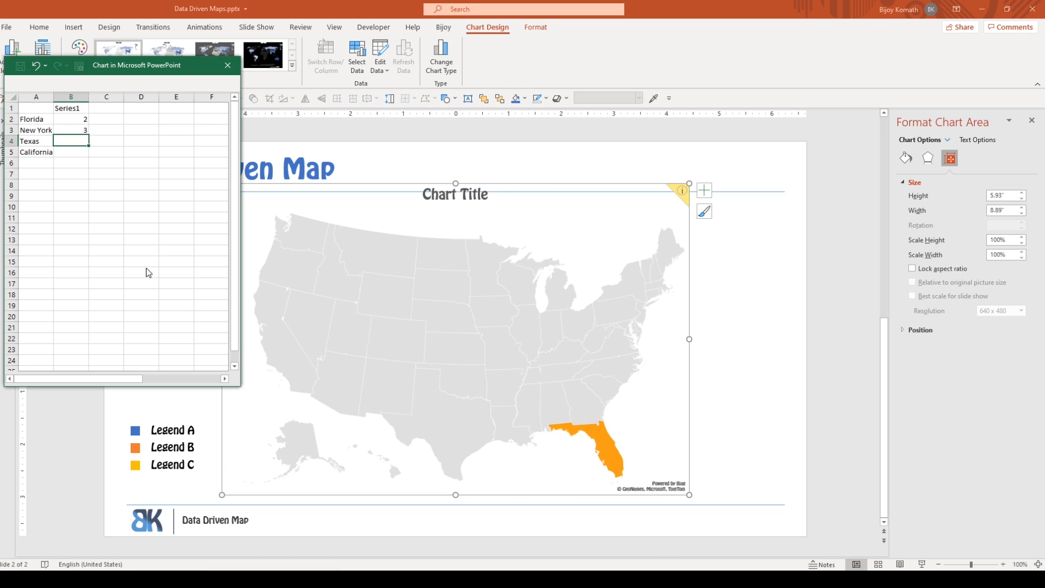
type("4")
key("Return")
type("2")
key("Return")
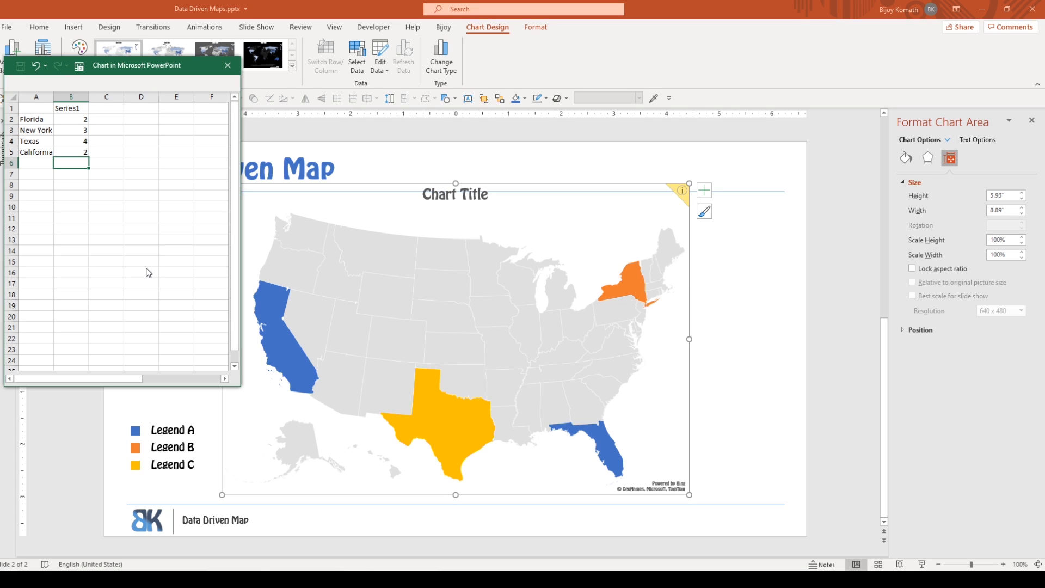
Replace the four US states in A2 to A5 with the Indian states Delhi, Maharashtra, Goa and Gujarat
key("Up")
key("Up")
key("Up")
key("Left")
key("Up")
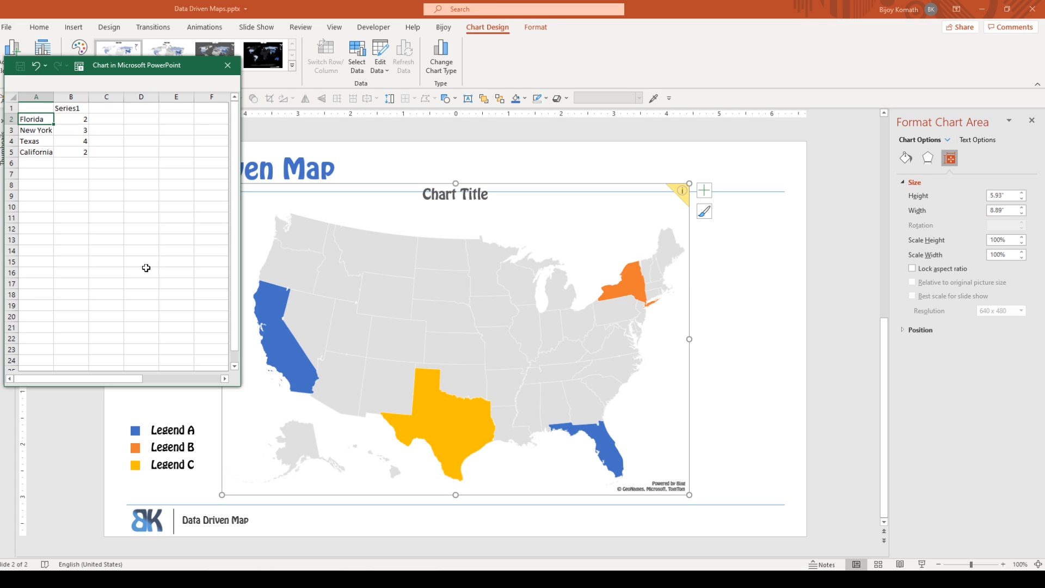
type("Delhi")
key("Return")
type("Maharashtra")
key("Return")
type("Goa")
key("Return")
type("Gujarat")
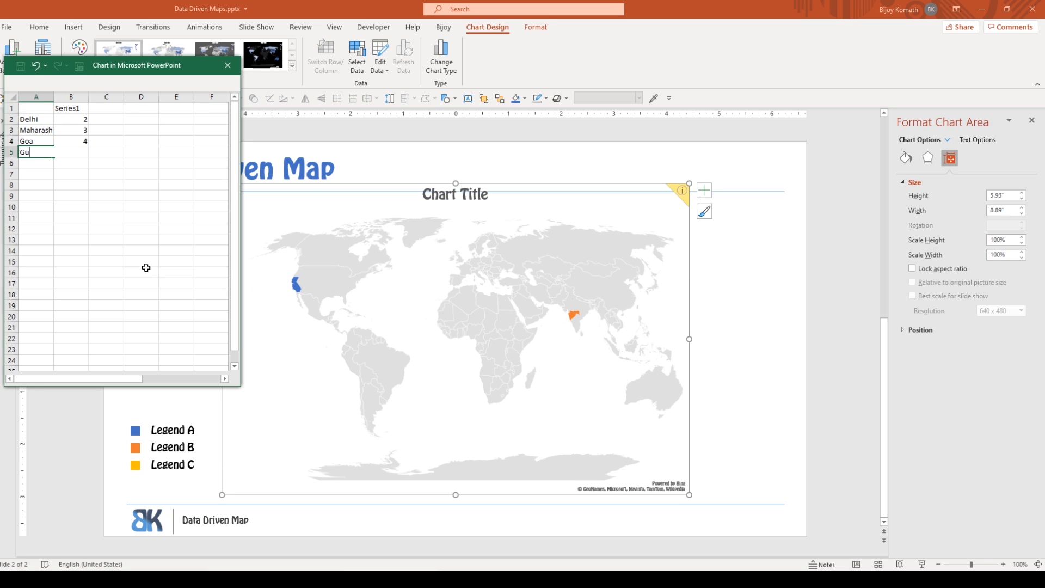
key("ctrl+Return")
key("Return")
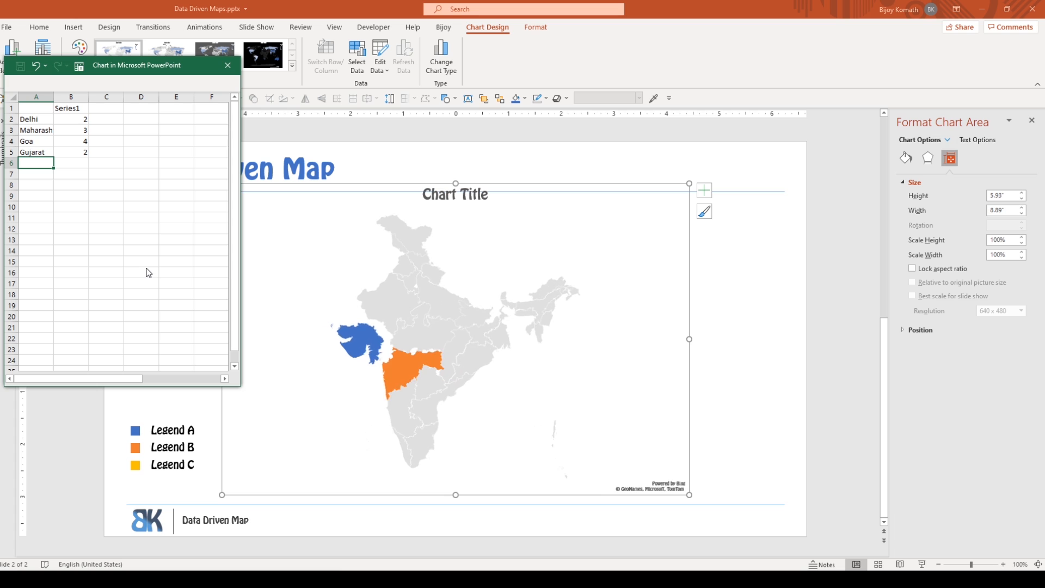